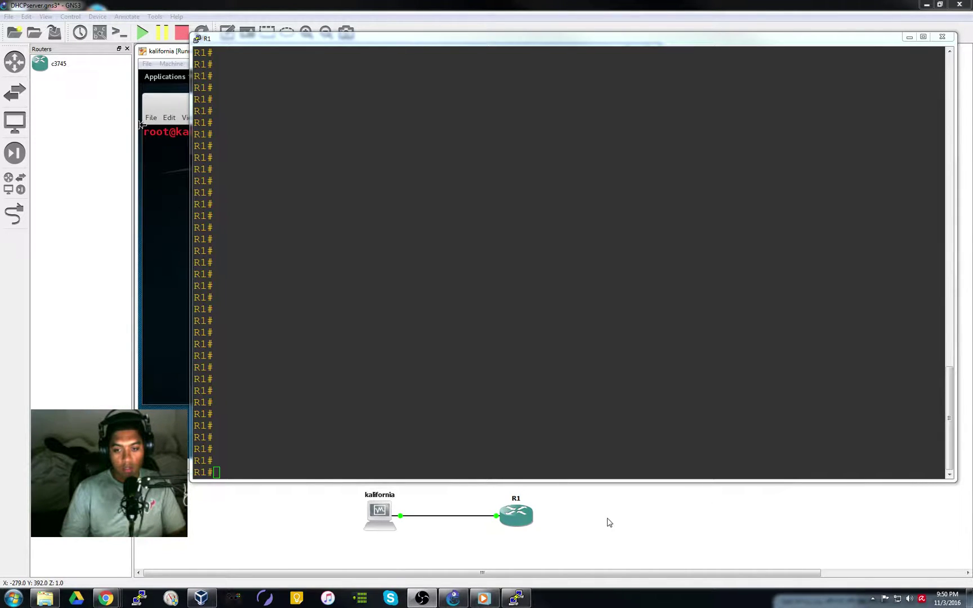
Bring the R1 console window to the front at its R1# prompt
click(284, 457)
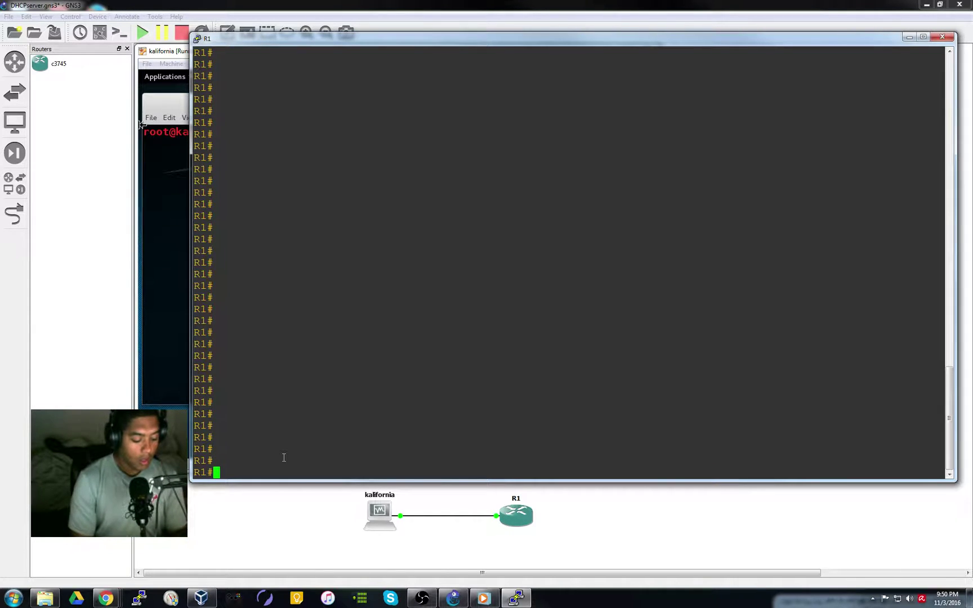
Enter global configuration with conf t, enable service dhcp, and list the ip dhcp options
text(conf t)
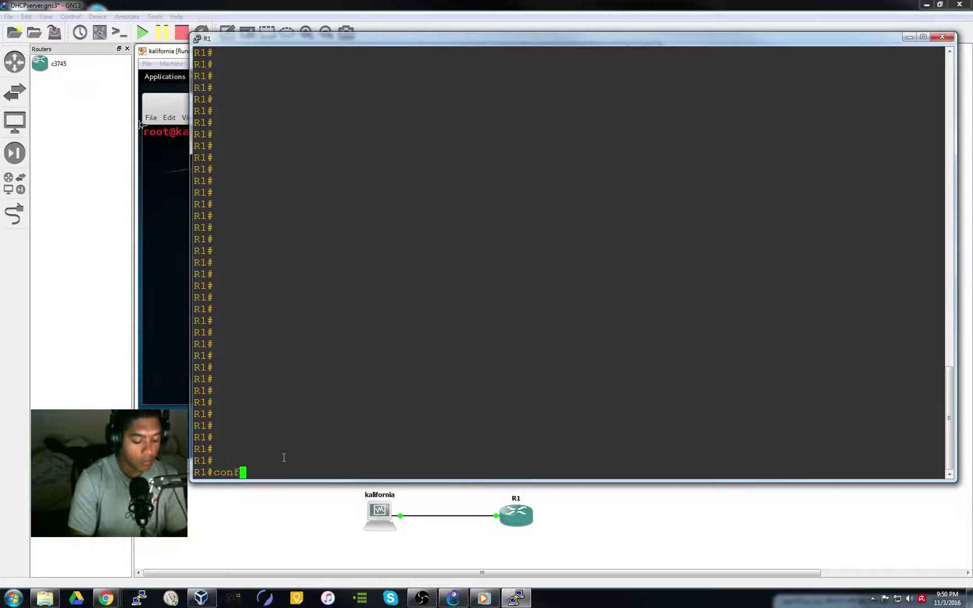
key(Return)
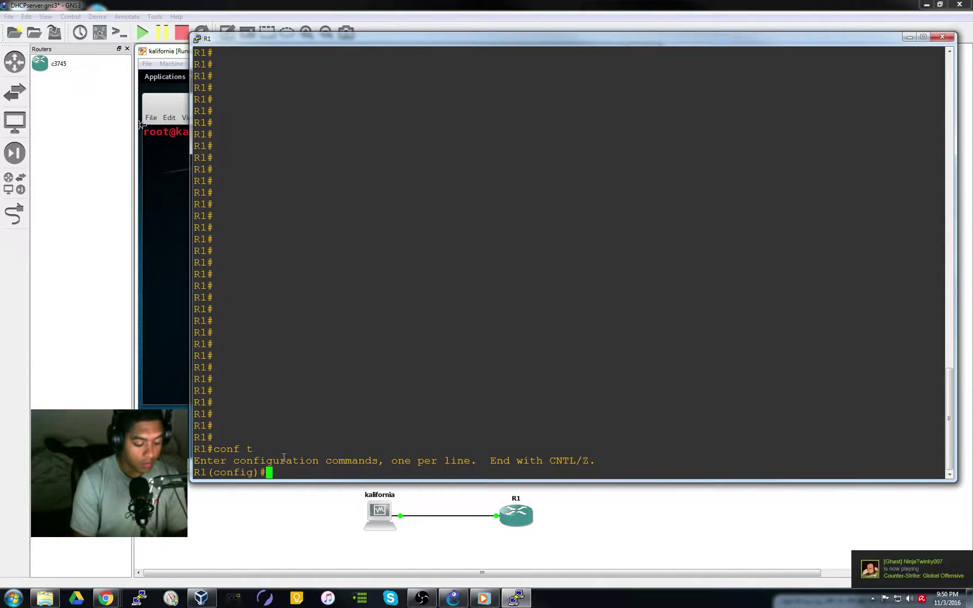
text(ser)
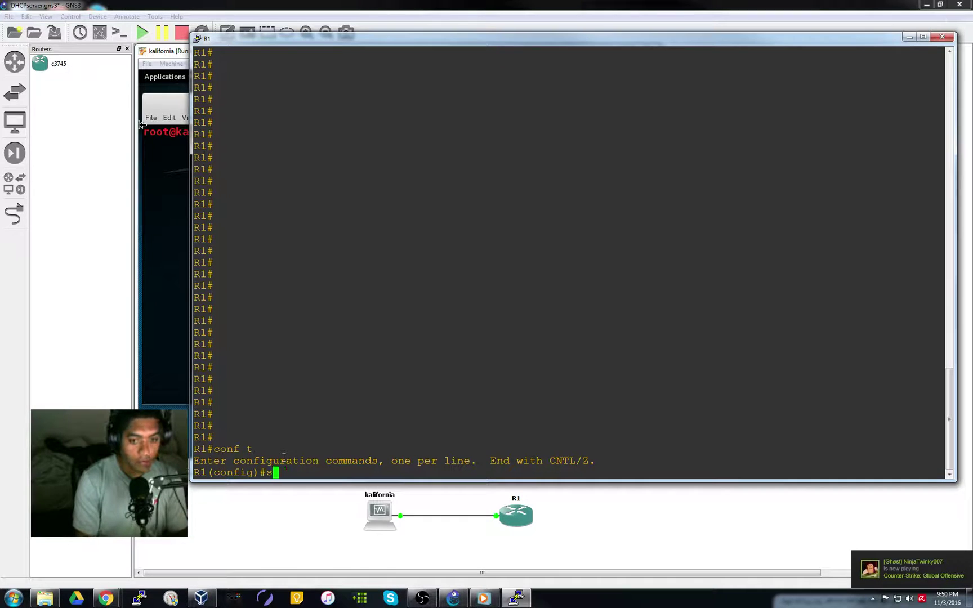
key(Tab)
text(dhcp ?)
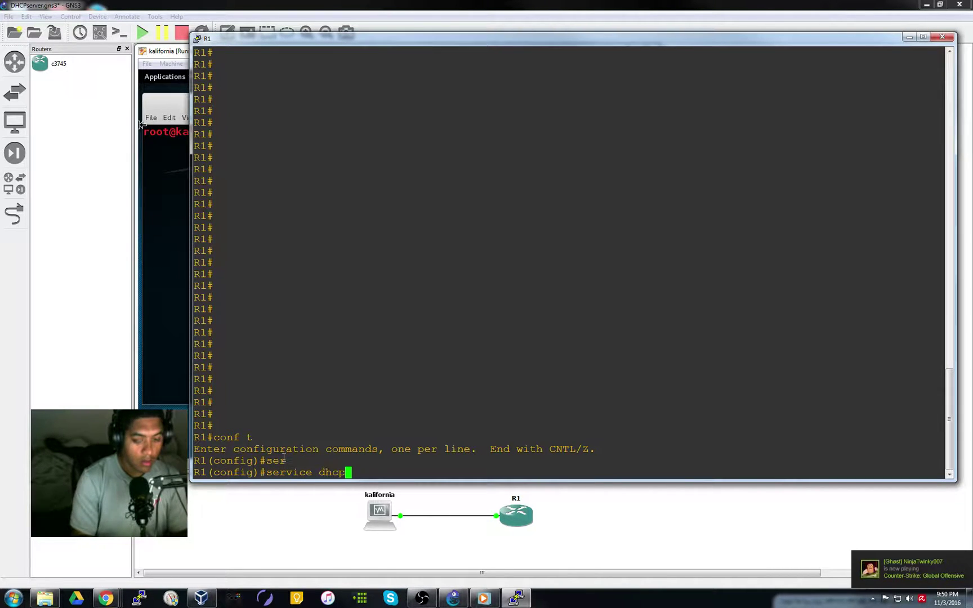
key(Return)
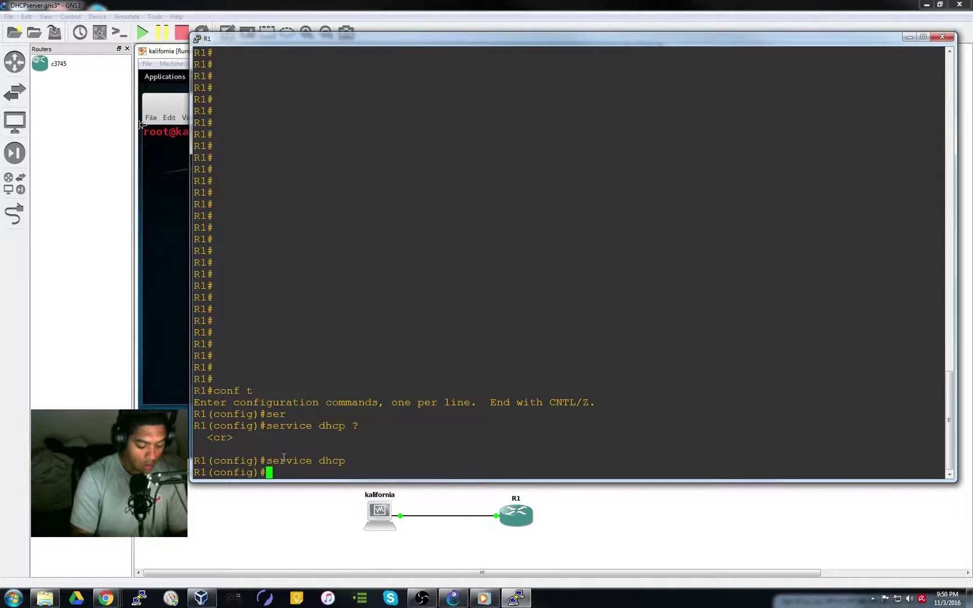
text(ip d)
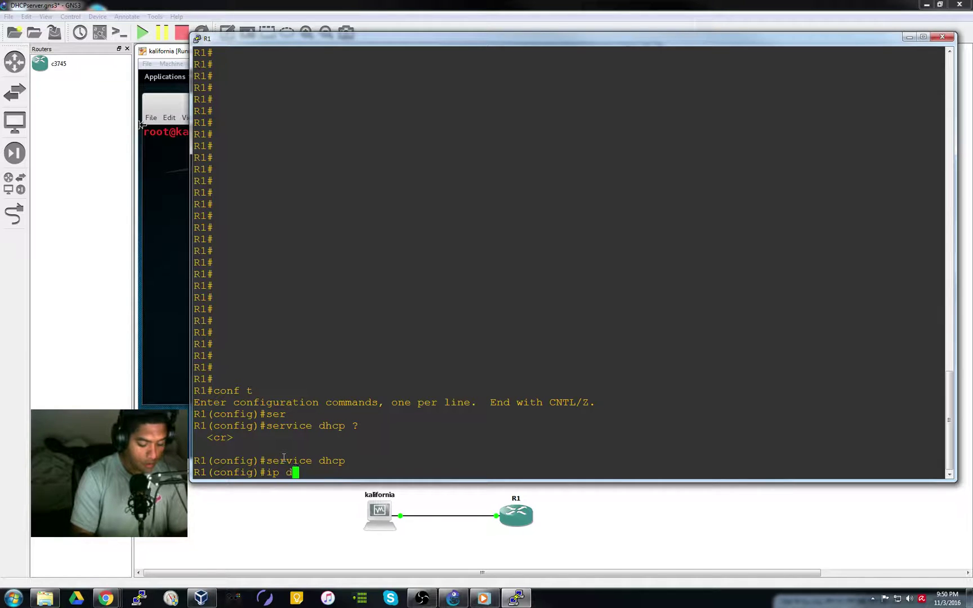
text(hcp ?)
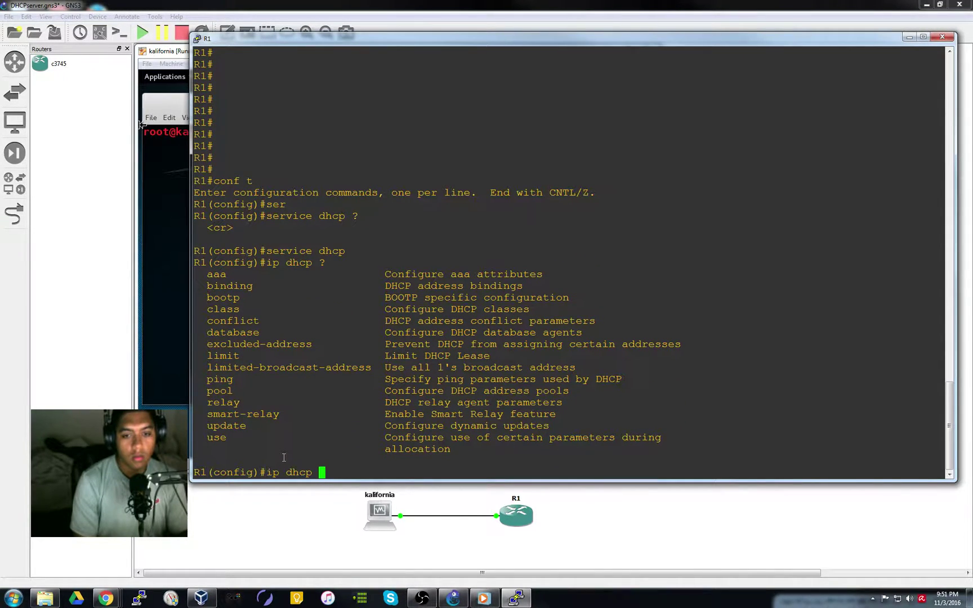
key(BackSpace)
key(BackSpace)
key(BackSpace)
key(BackSpace)
key(BackSpace)
key(BackSpace)
key(BackSpace)
key(BackSpace)
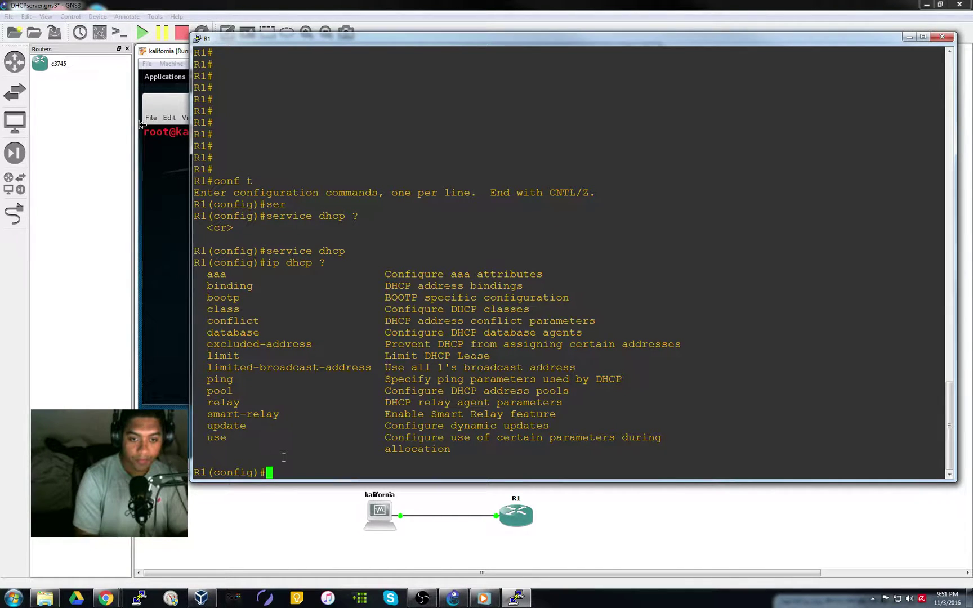
Assign FastEthernet0/0 address 10.0.0.1 255.255.255.0 and bring it up with no shut
text(int fa0/0)
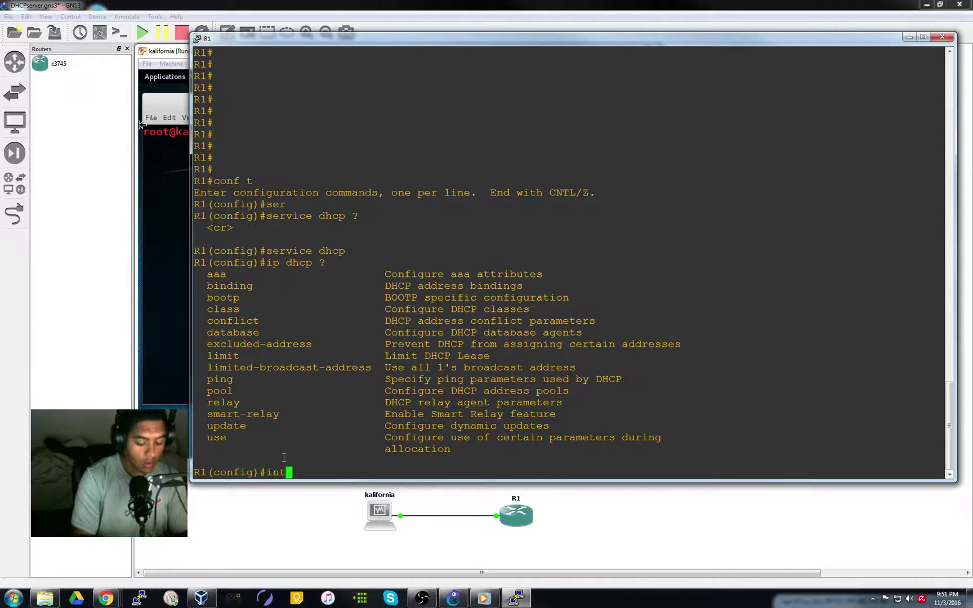
key(Return)
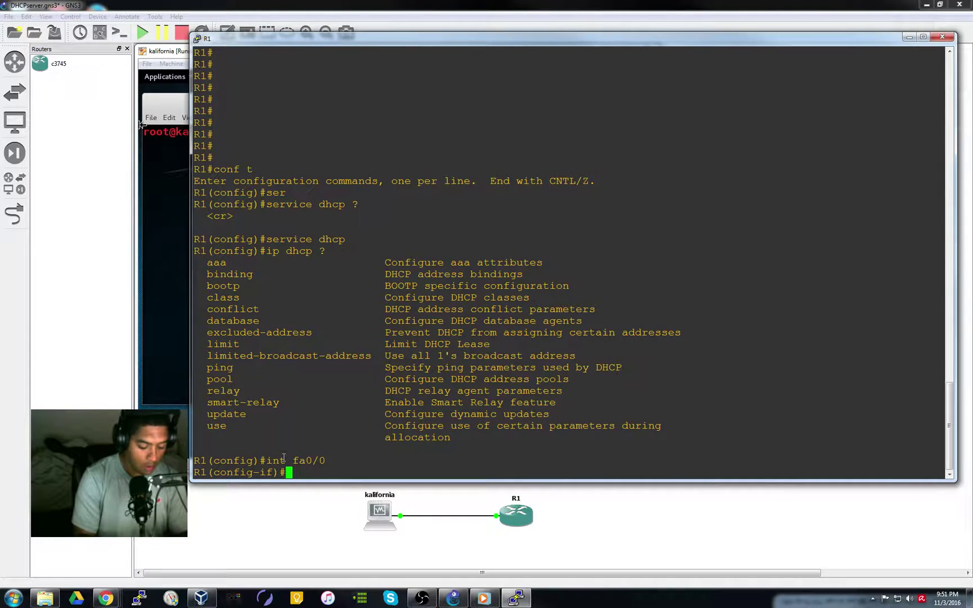
text(ip add)
key(Tab)
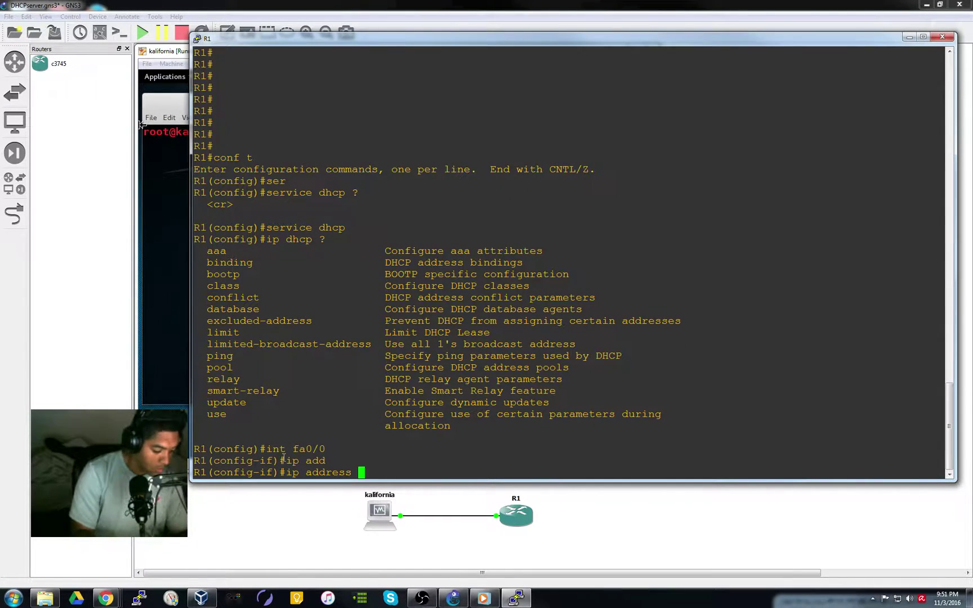
text(10.0.0.)
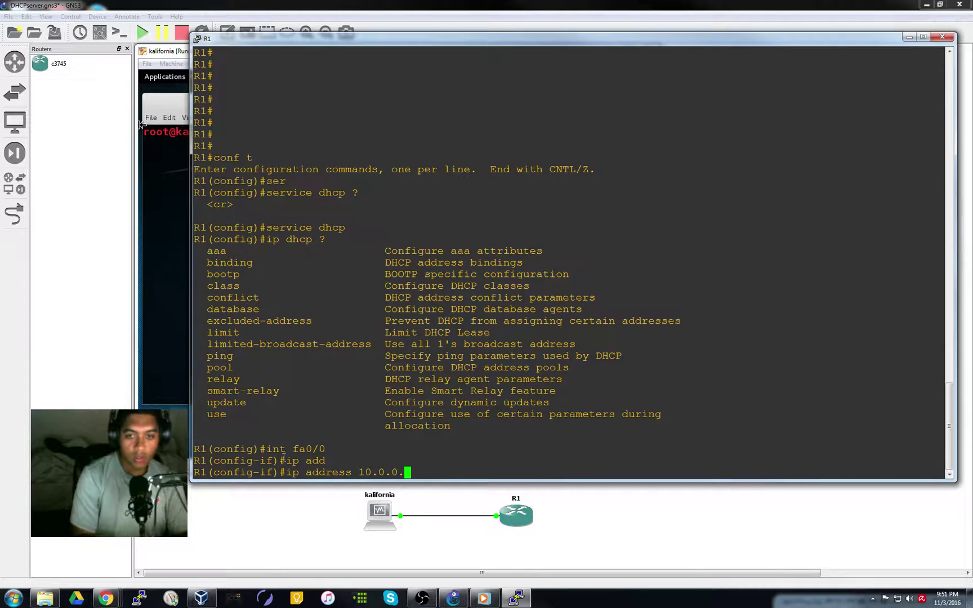
text(1 2)
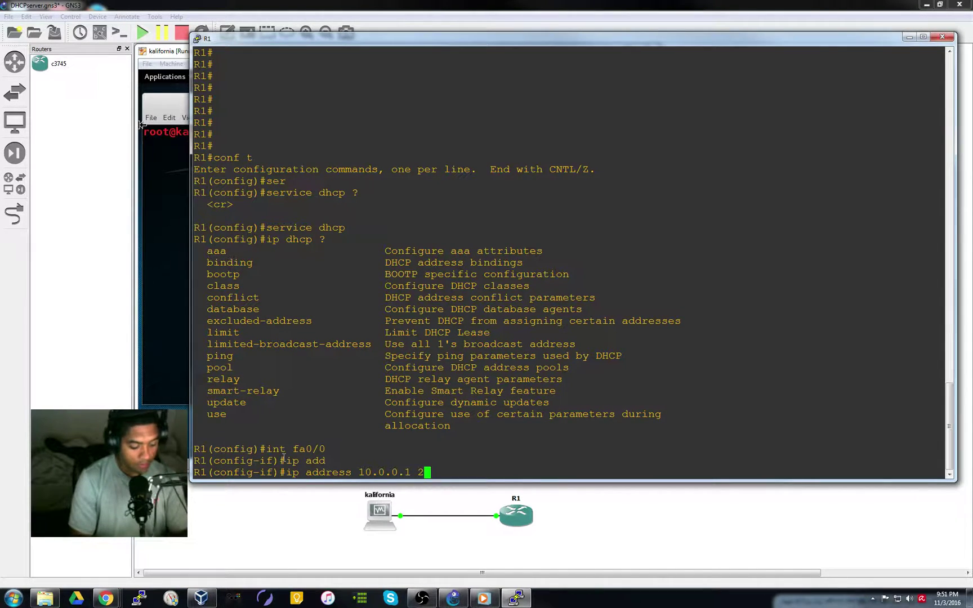
text(55.255.255.09)
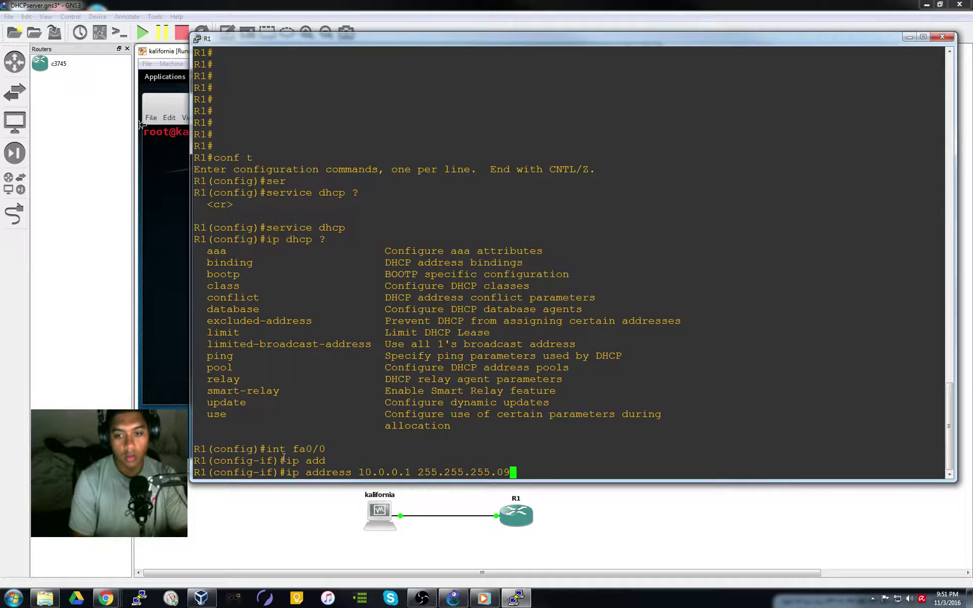
key(BackSpace)
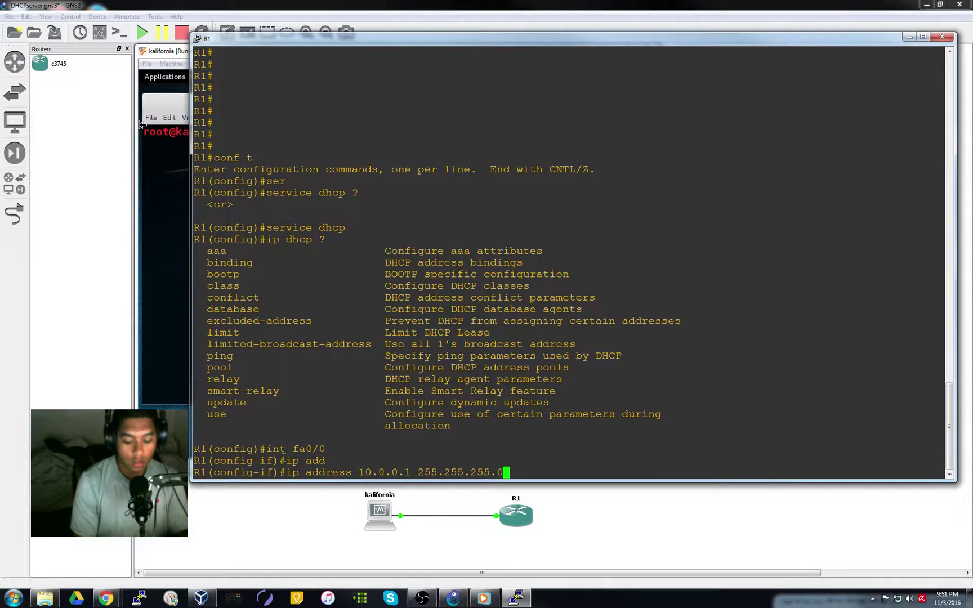
key(Return)
text(no shut)
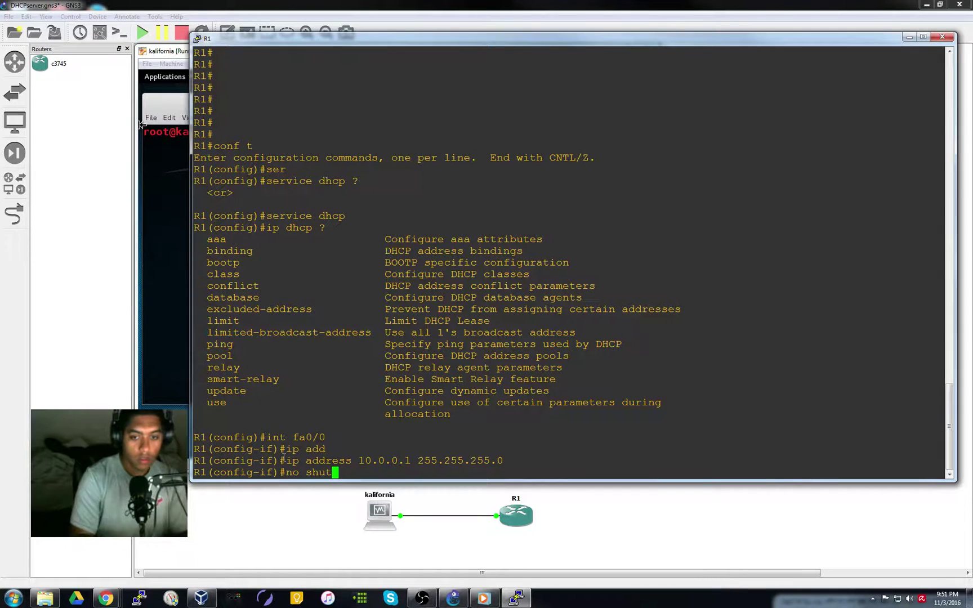
key(Return)
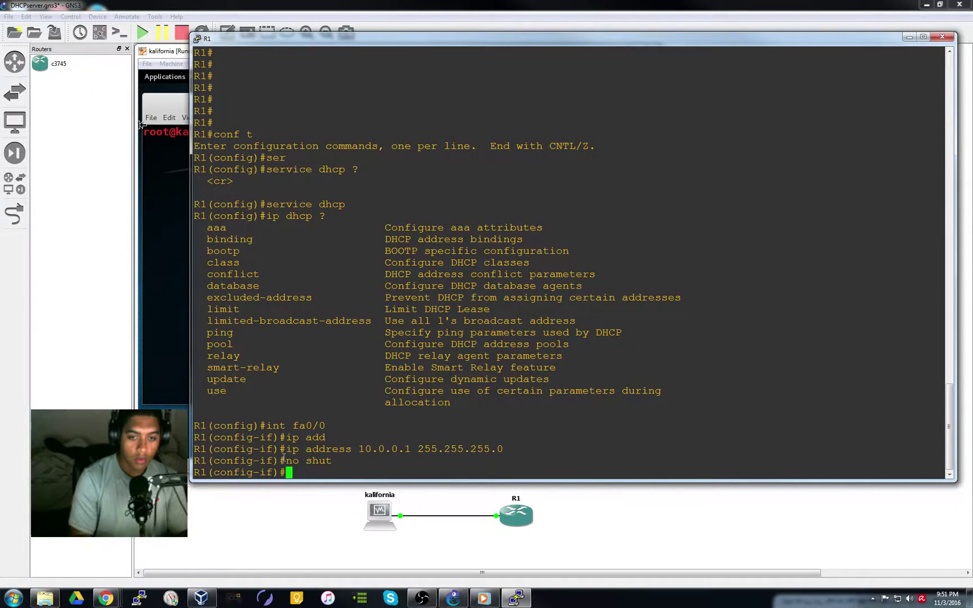
Leave configuration mode with end, then re-enter global configuration with conf t
text(end)
key(Return)
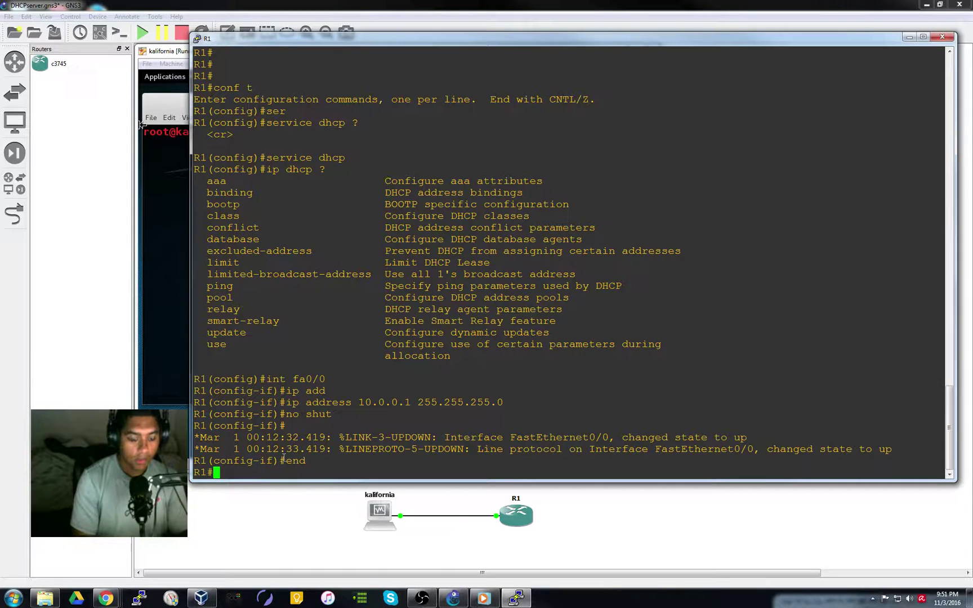
text(conf t)
key(Return)
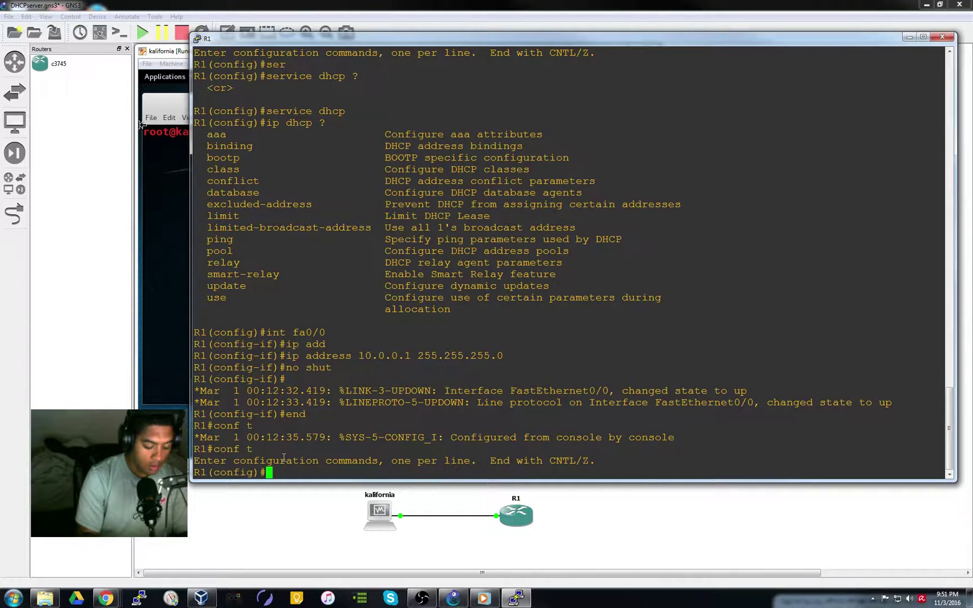
Enter ip dhcp excluded-address 10.0.0.1 10.0.0.5 at the global configuration prompt
text(i)
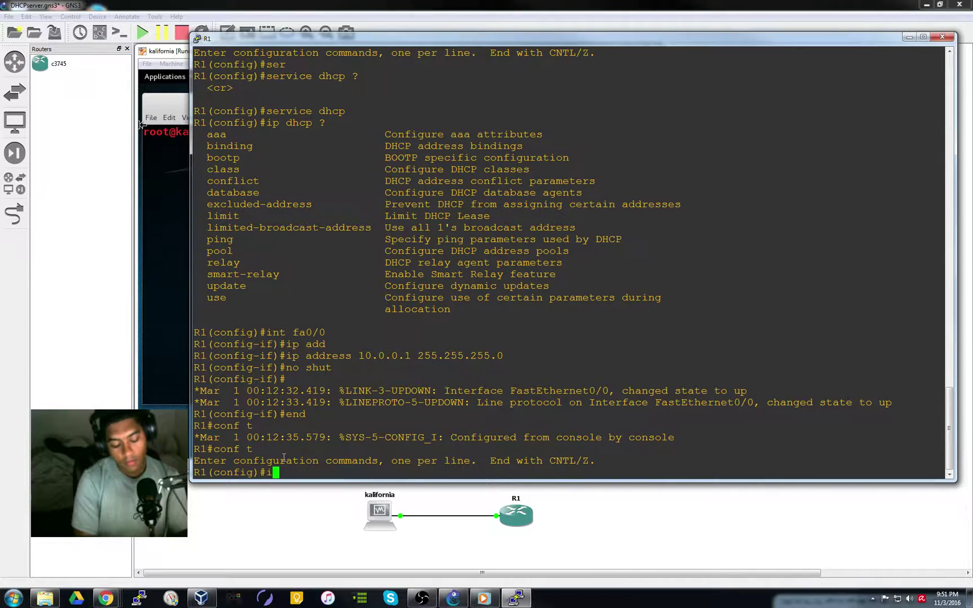
text(p d)
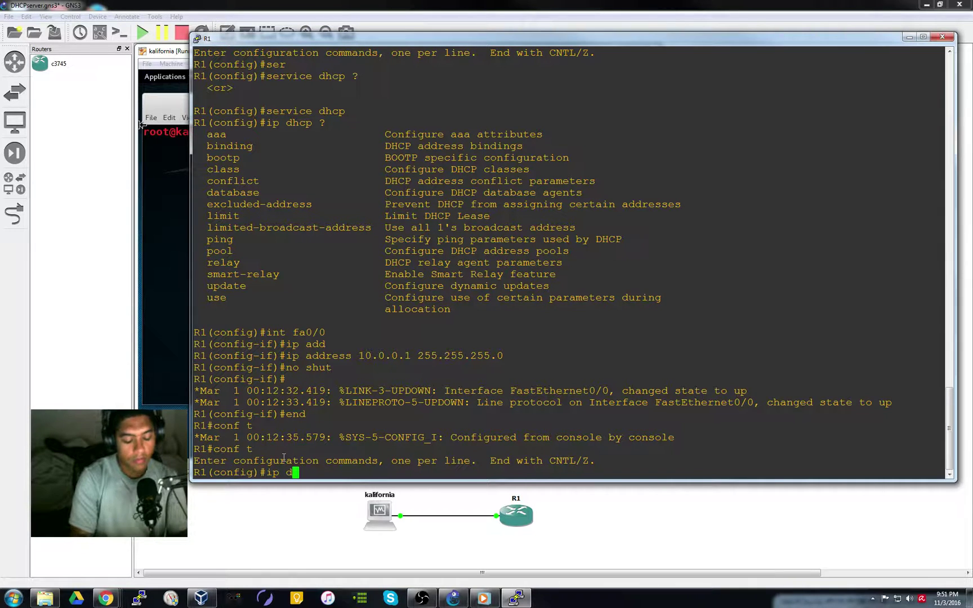
text(hcp)
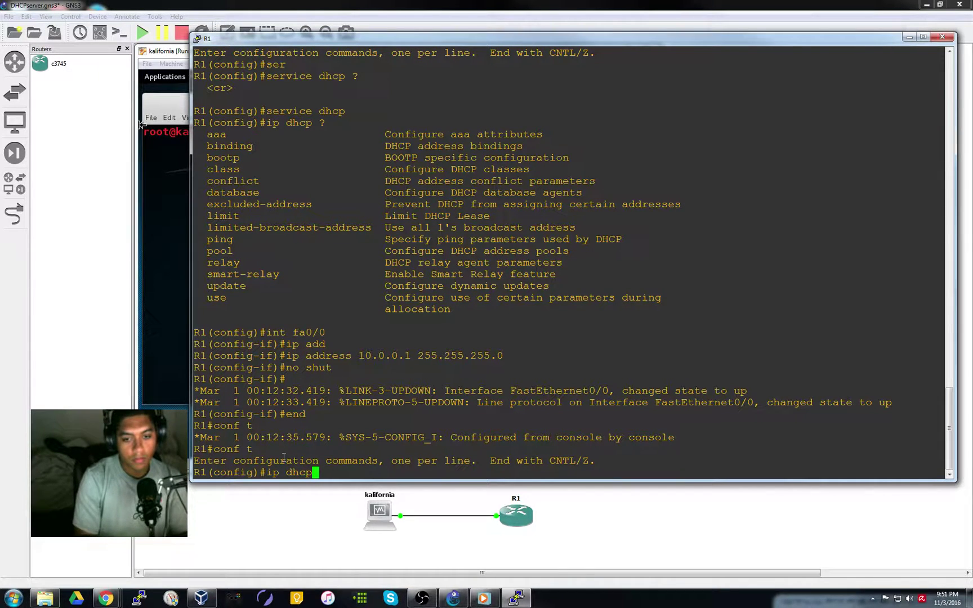
text( ex)
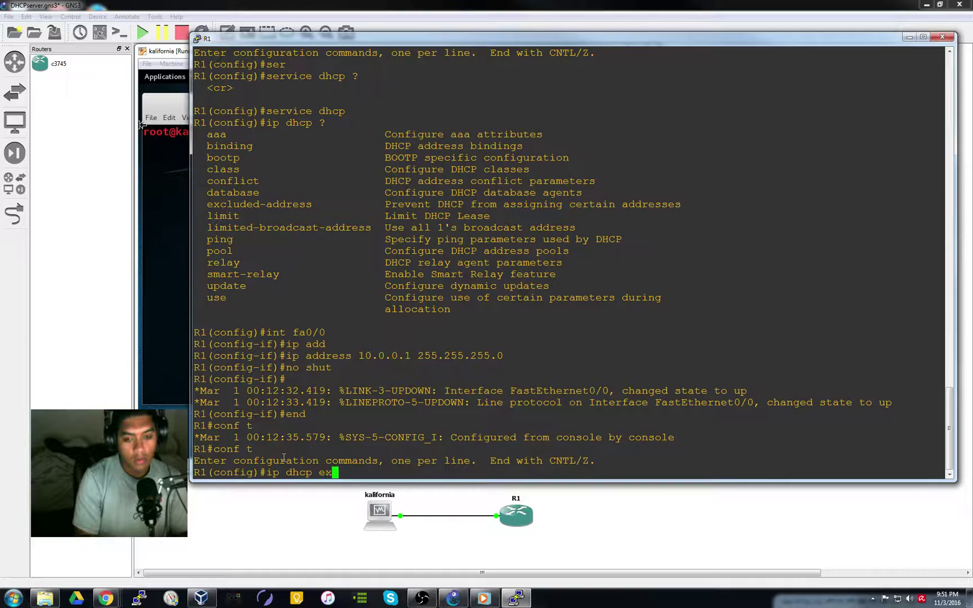
key(Tab)
key(Return)
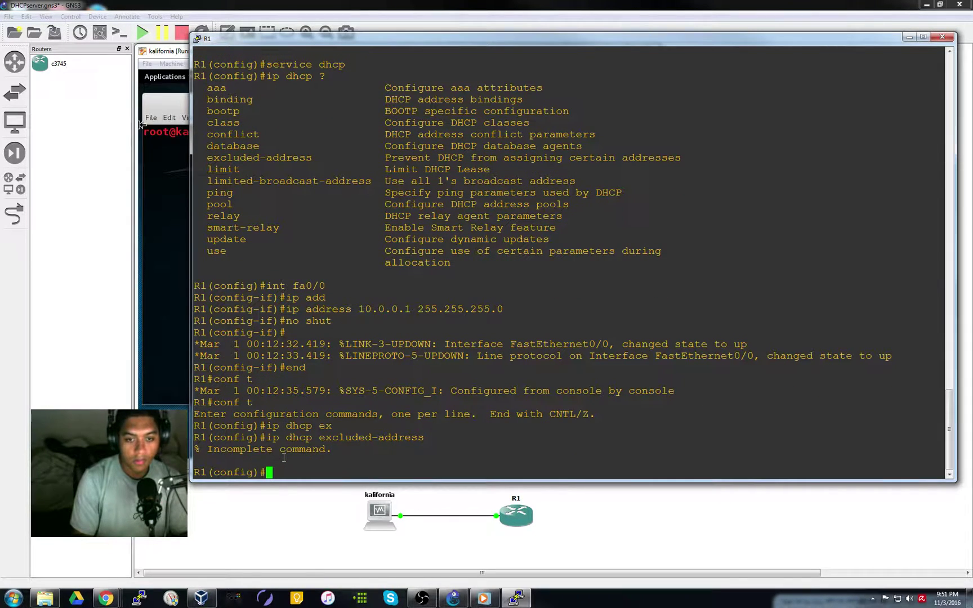
key(Up)
text(?)
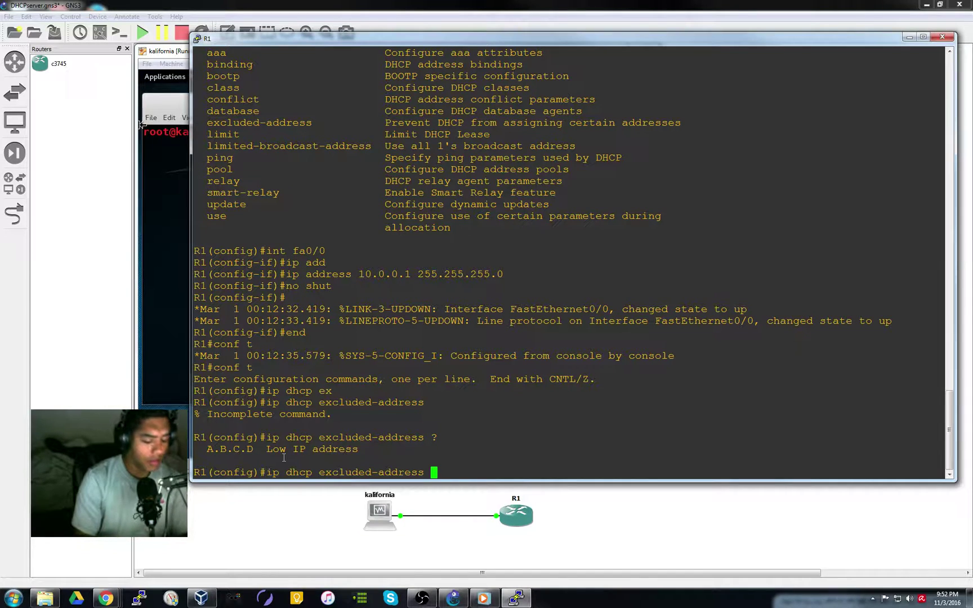
text(10.0.0.)
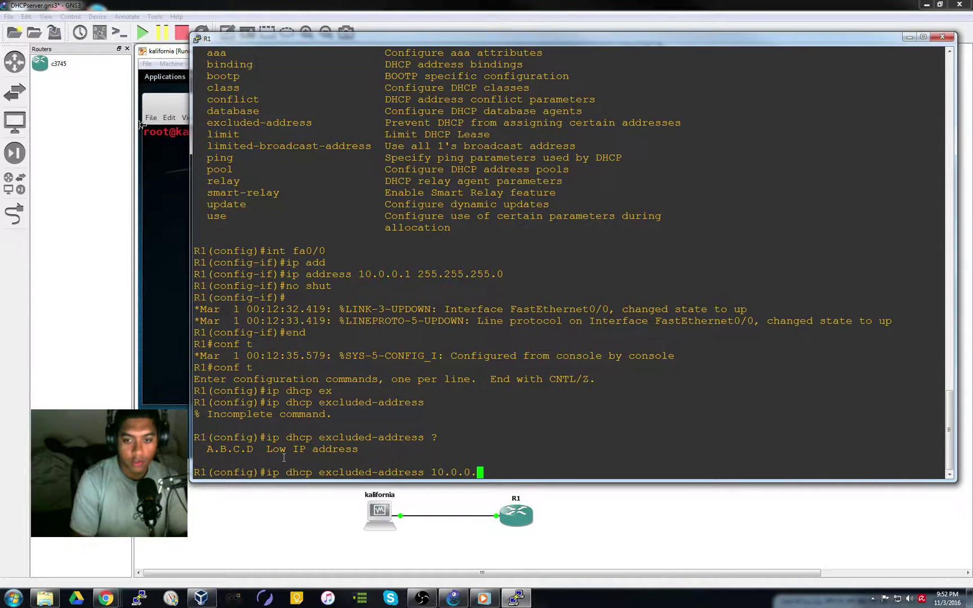
text(1)
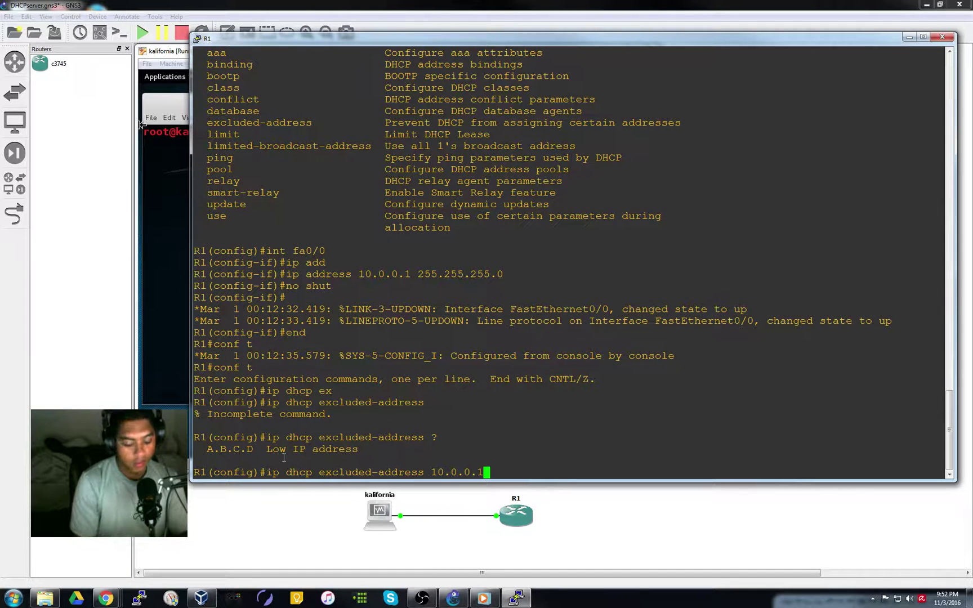
text( 10.0.)
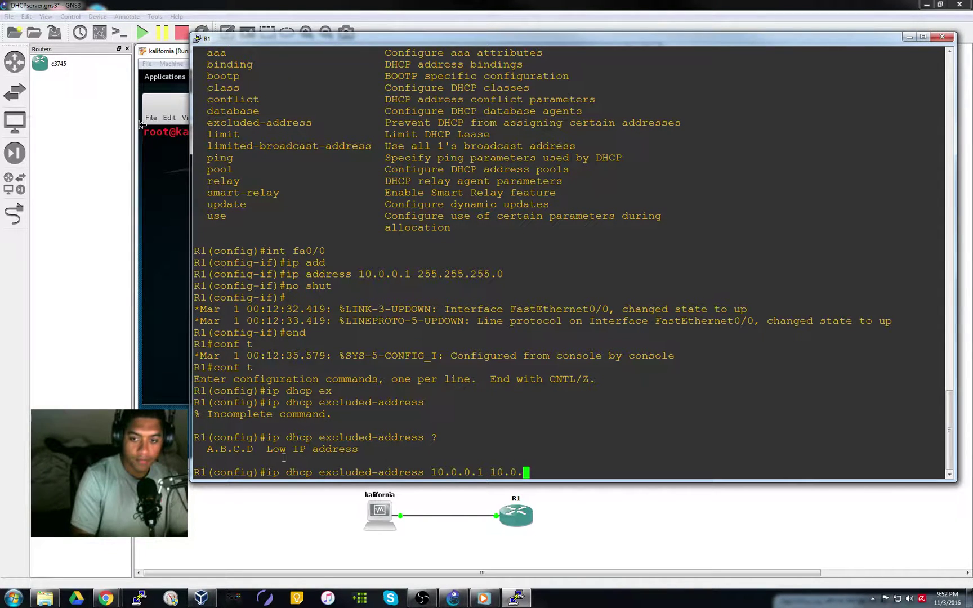
text(0.)
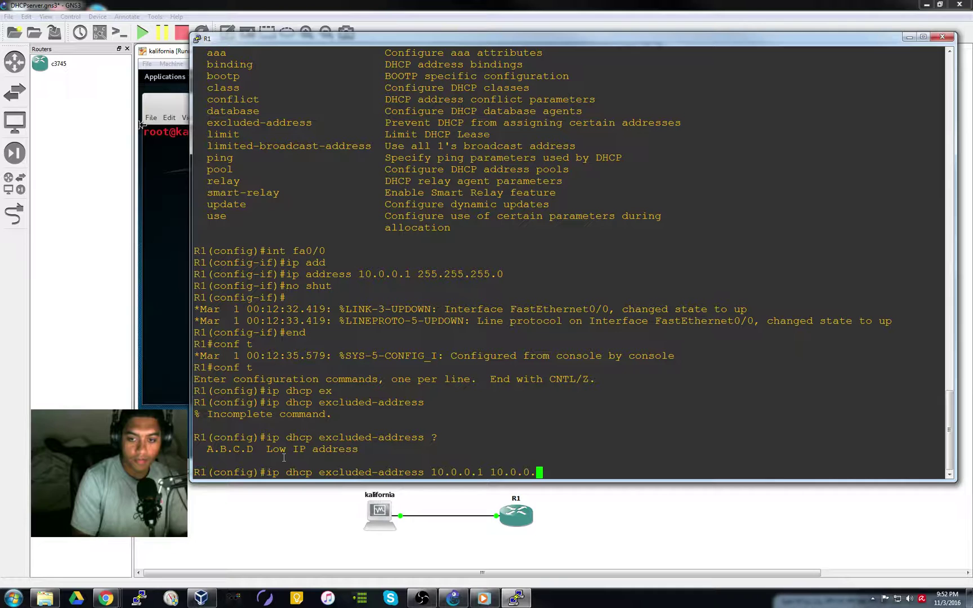
text(5 ?)
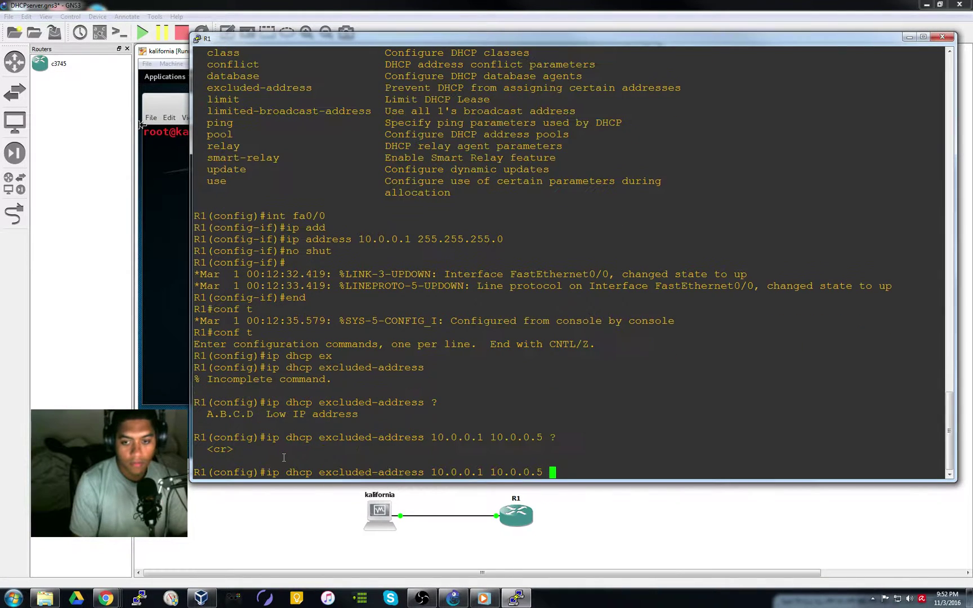
key(Return)
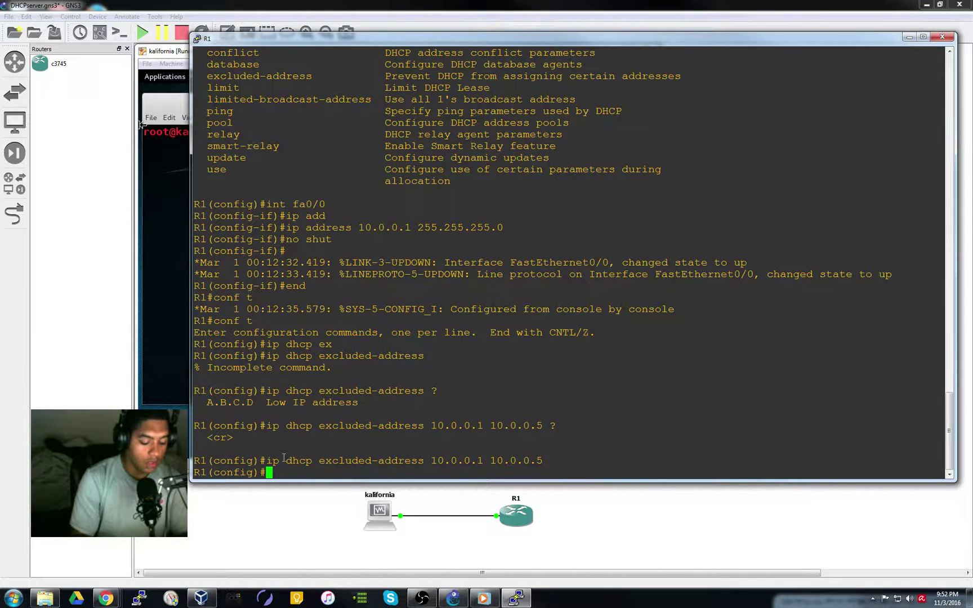
Enter ip dhcp pool dhcpool after correcting the rejected attempts, reaching the dhcp-config prompt
text(dhcp )
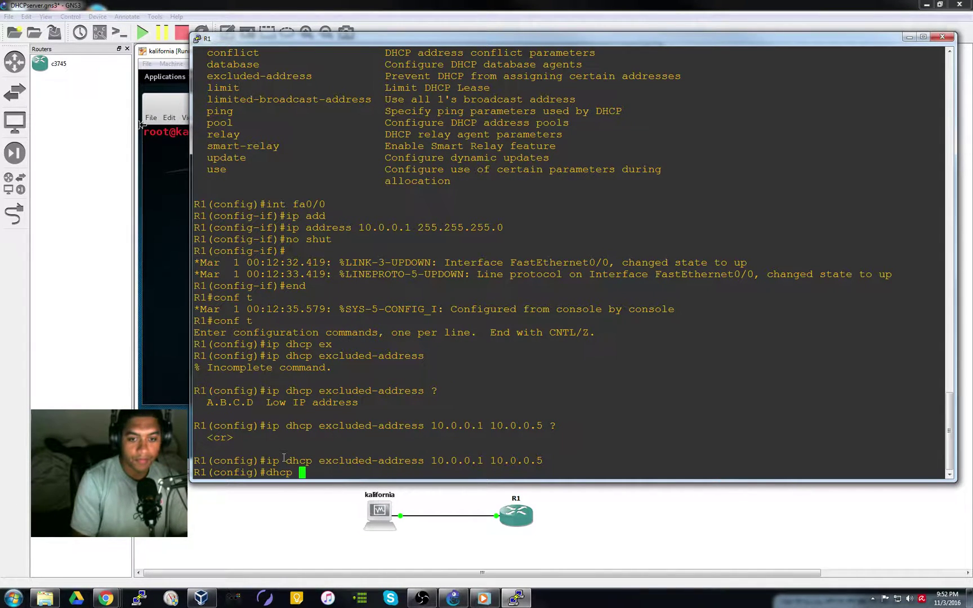
text(pool ?)
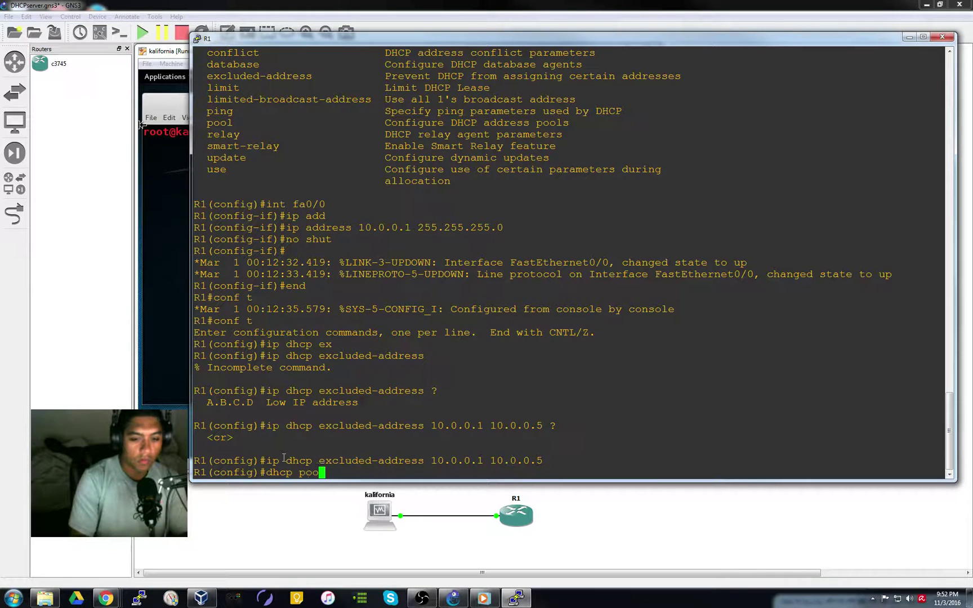
key(BackSpace)
key(BackSpace)
key(BackSpace)
key(BackSpace)
key(BackSpace)
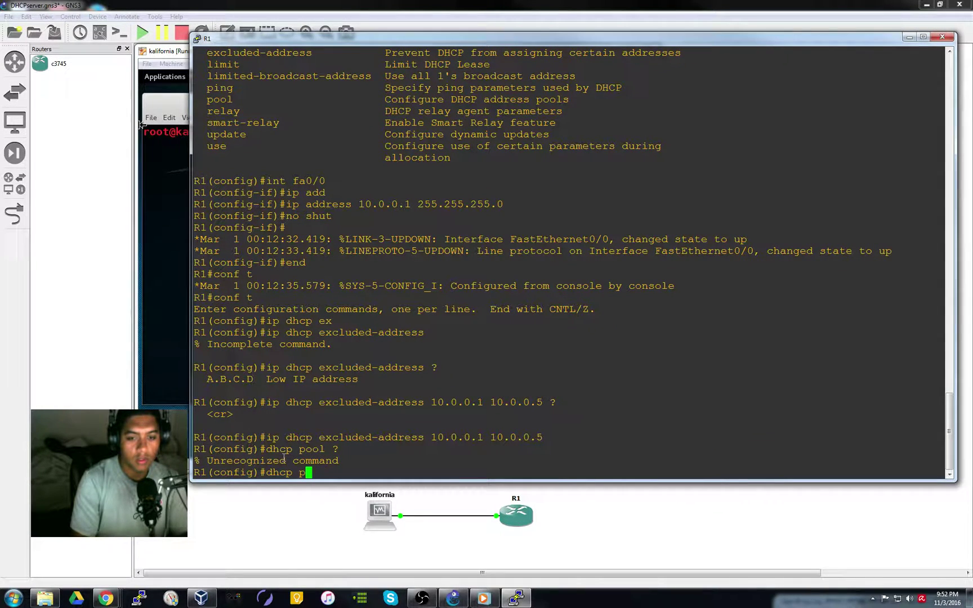
key(BackSpace)
key(BackSpace)
key(BackSpace)
key(BackSpace)
key(BackSpace)
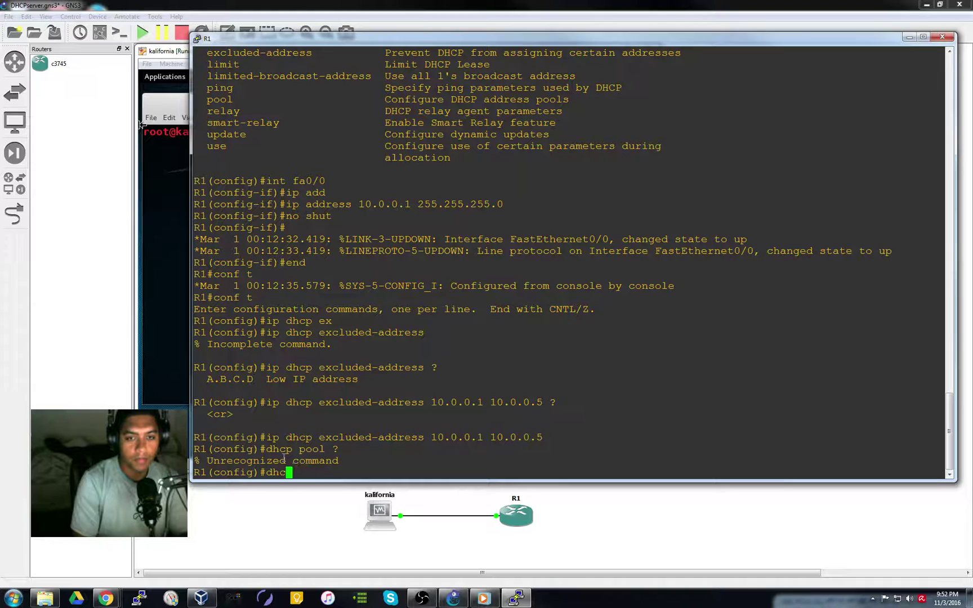
text(ip dhcp )
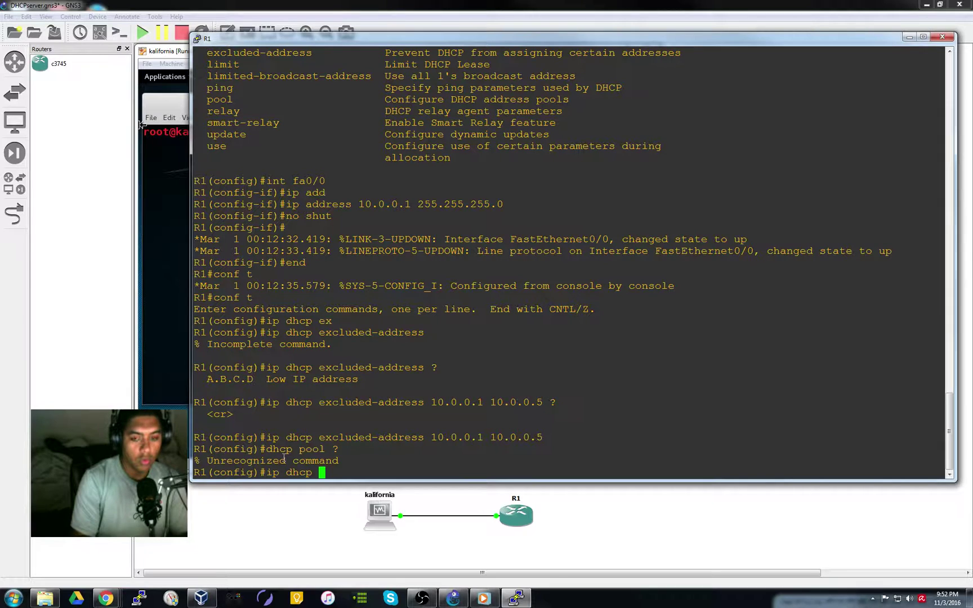
text(name ?)
key(BackSpace)
key(BackSpace)
key(BackSpace)
key(BackSpace)
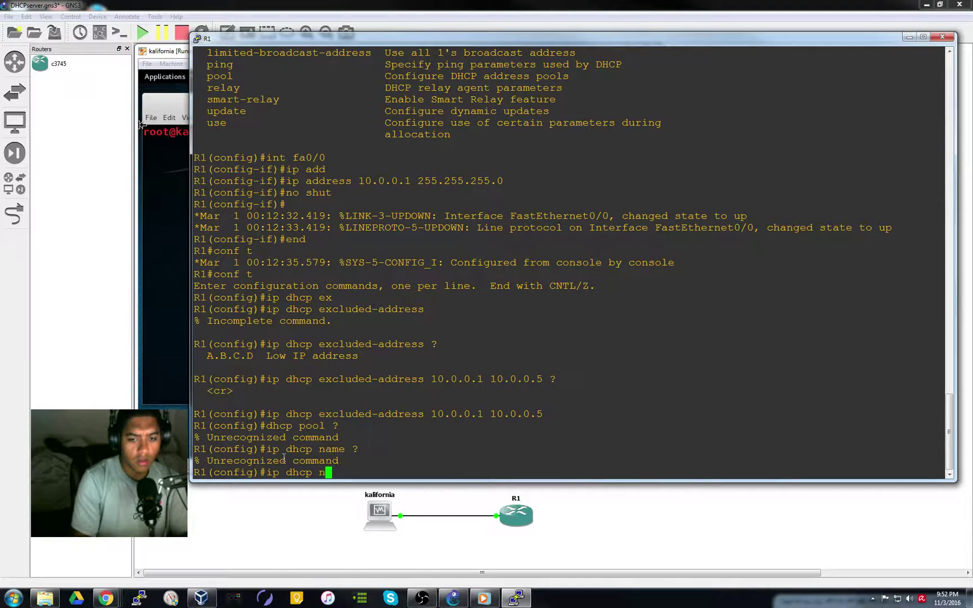
key(BackSpace)
text(pool ?)
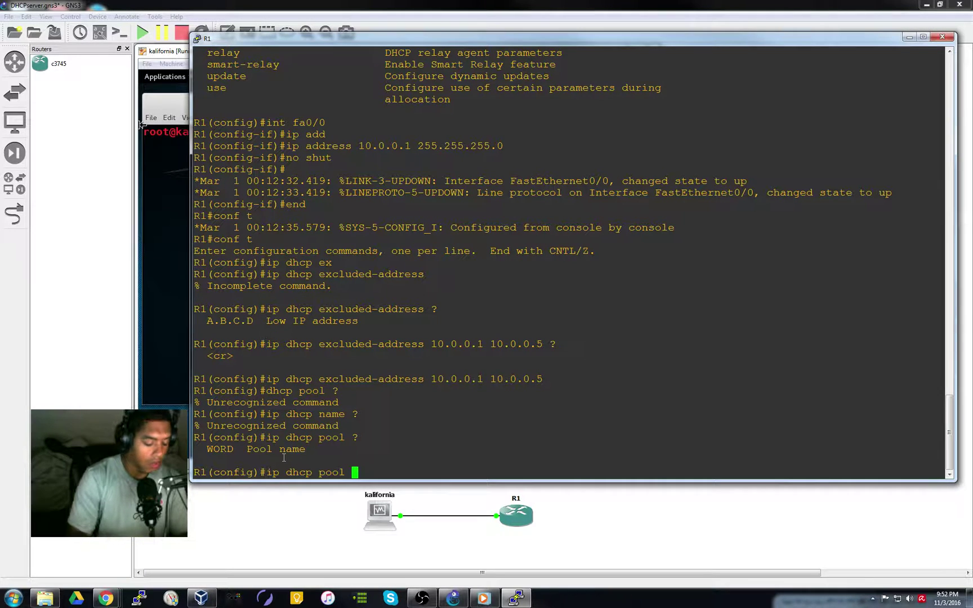
text(dhcpool)
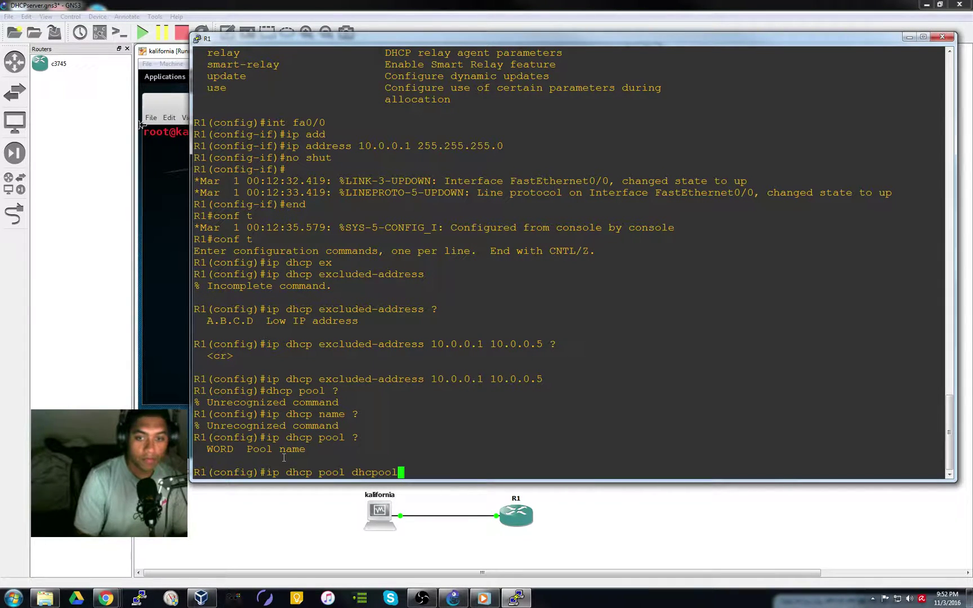
key(Return)
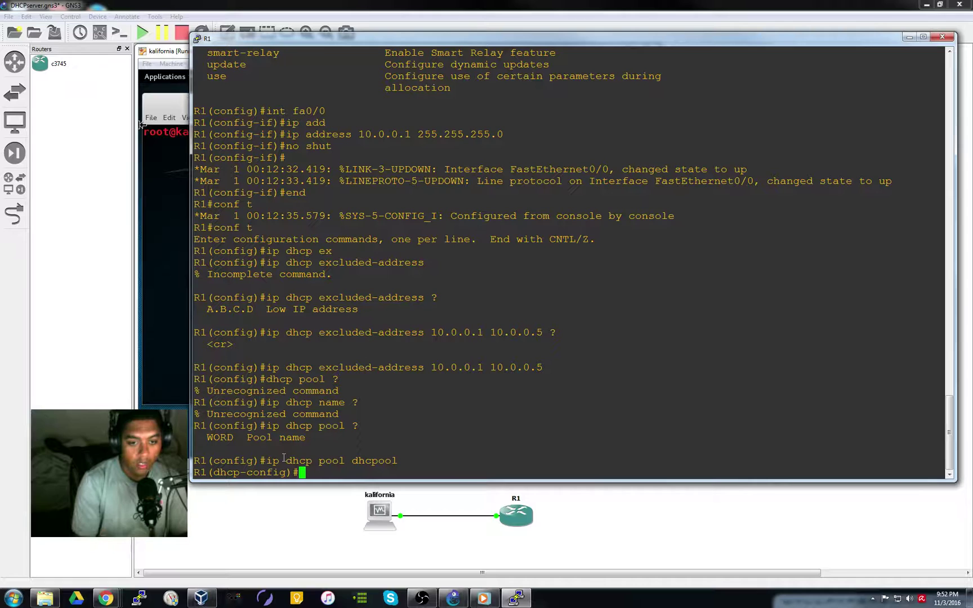
List every dhcp-config command, accounting through vrf, using ? and paging past --More--
text(?)
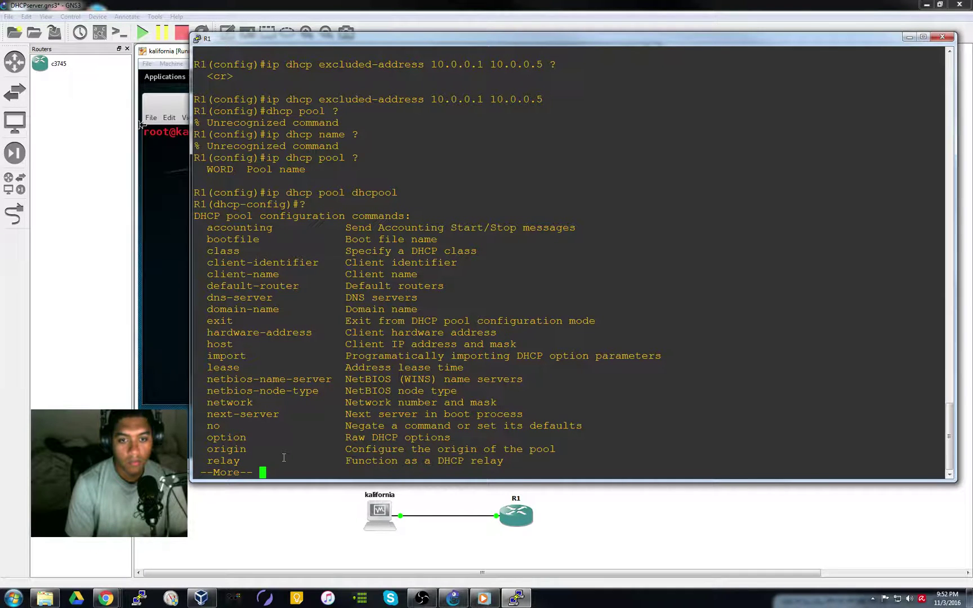
key(space)
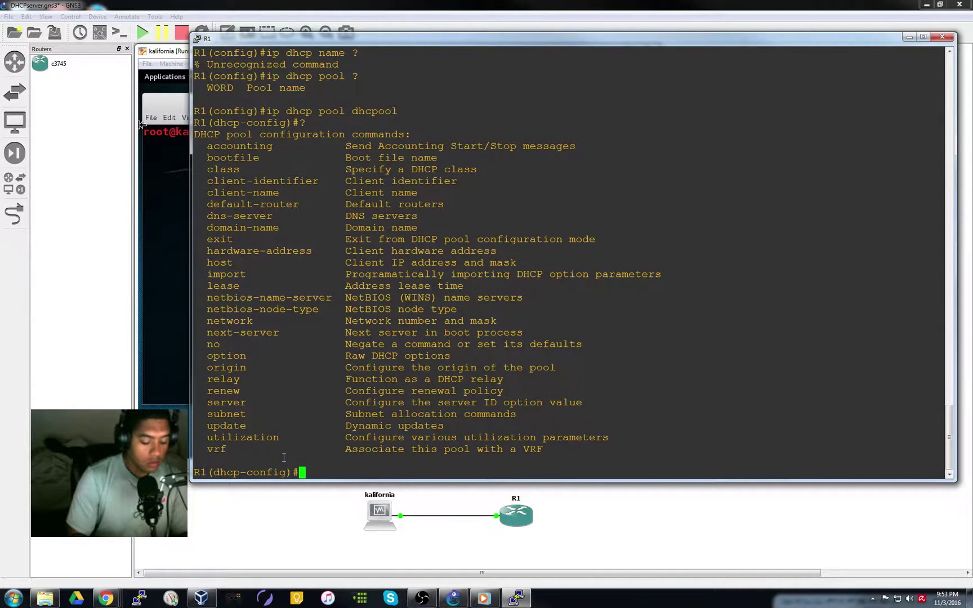
Set the pool network to 10.0.0.0 255.255.255.0
text(netw)
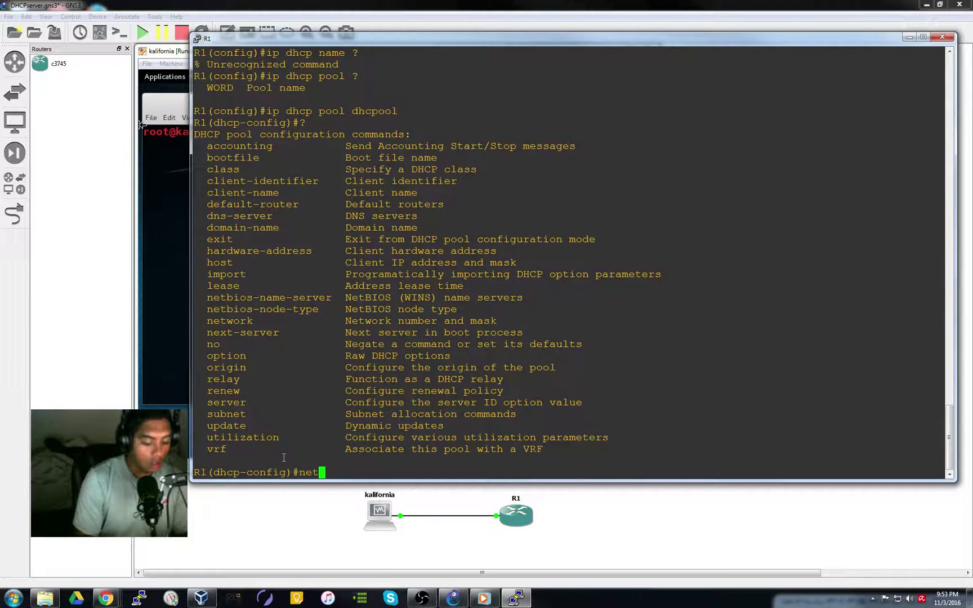
key(Tab)
text(10.)
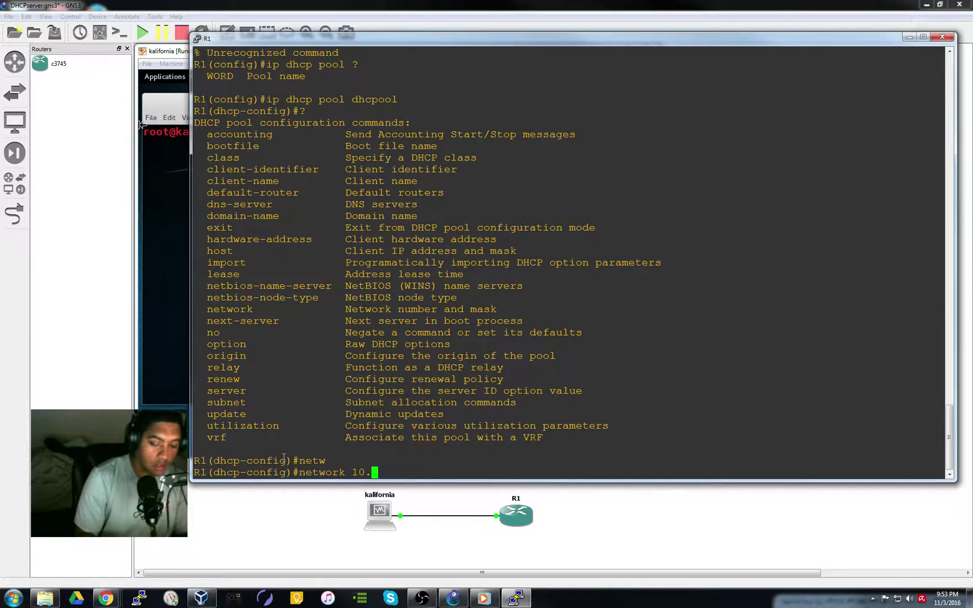
text(0.0.0 2)
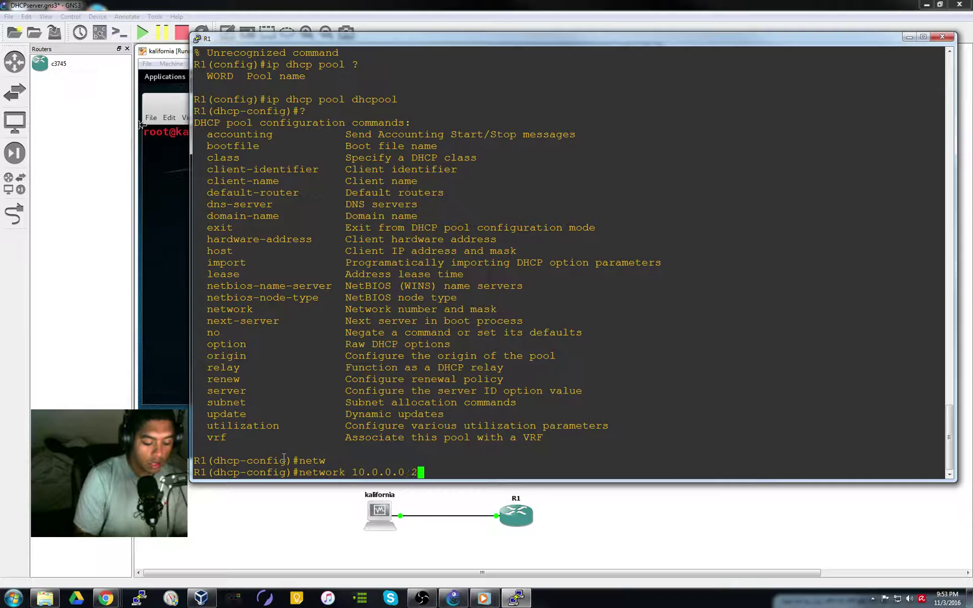
text(55.255.)
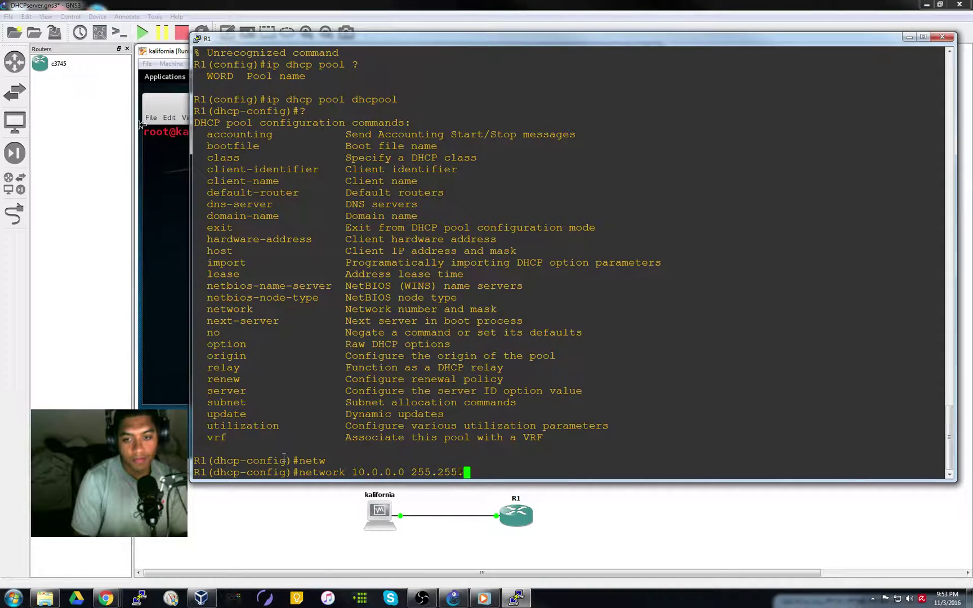
text(255.0 ?)
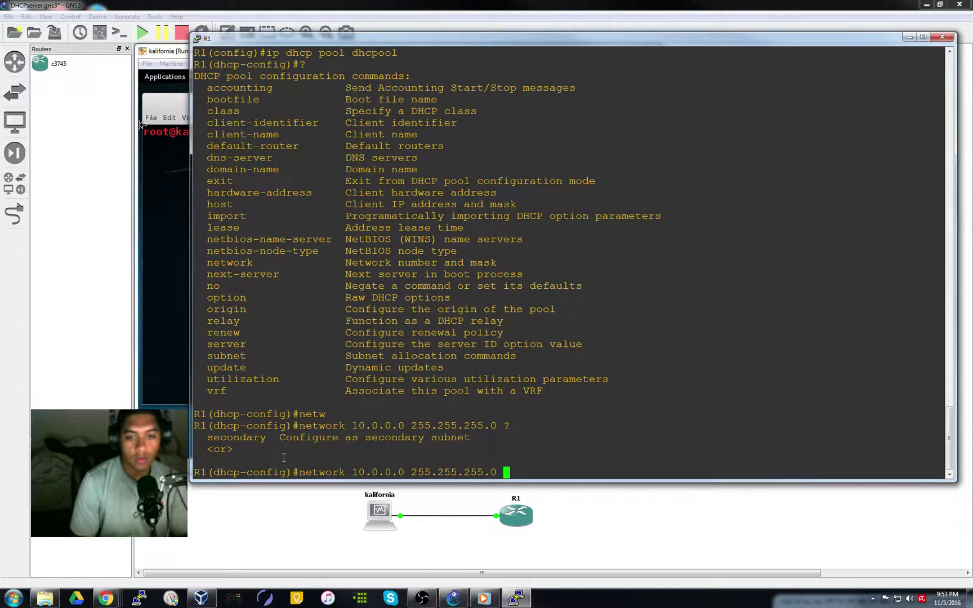
key(Return)
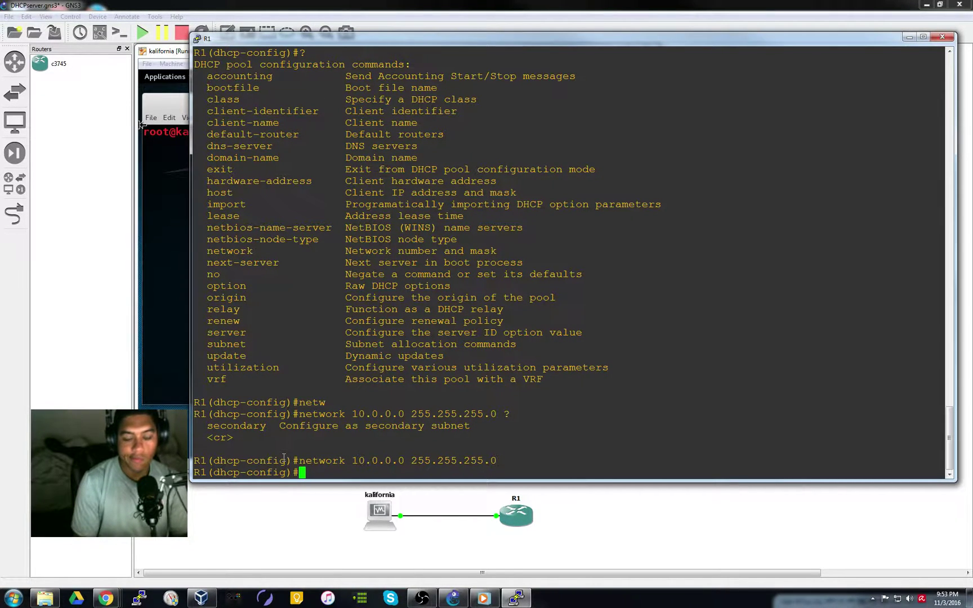
Set the pool's default router to 10.0.0.1 and return to the privileged prompt
text(defa)
key(Tab)
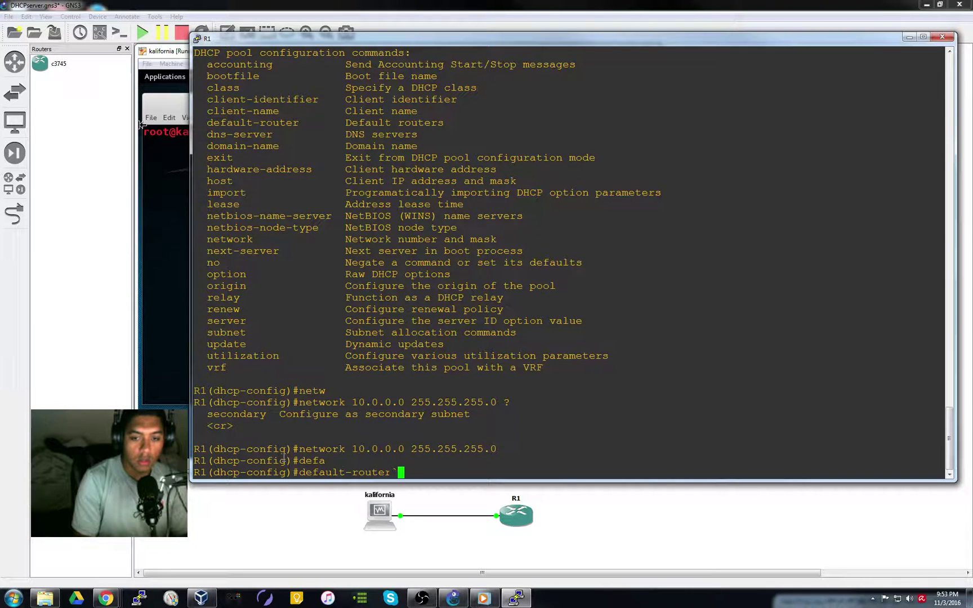
text(10.0.0.1)
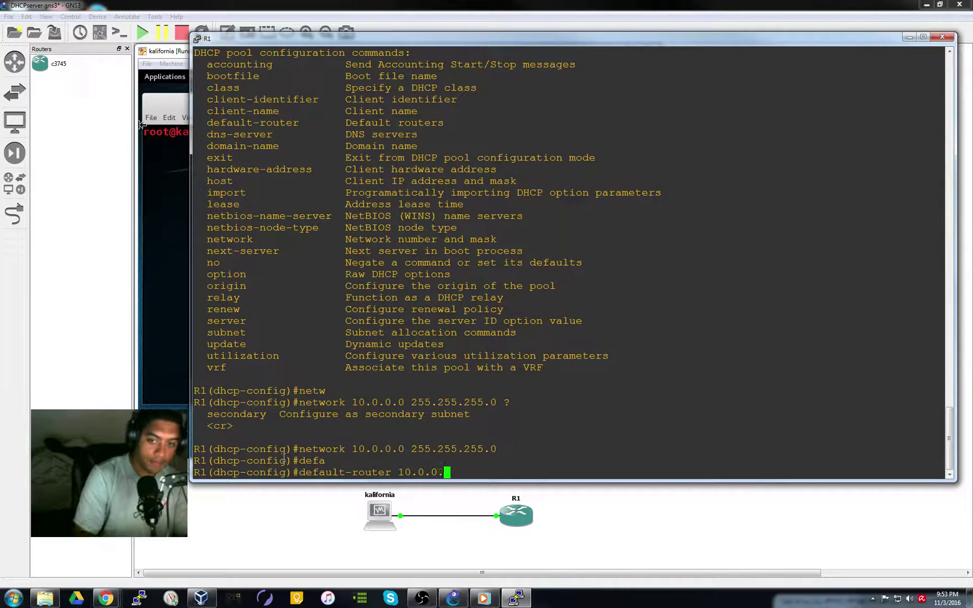
text( ?)
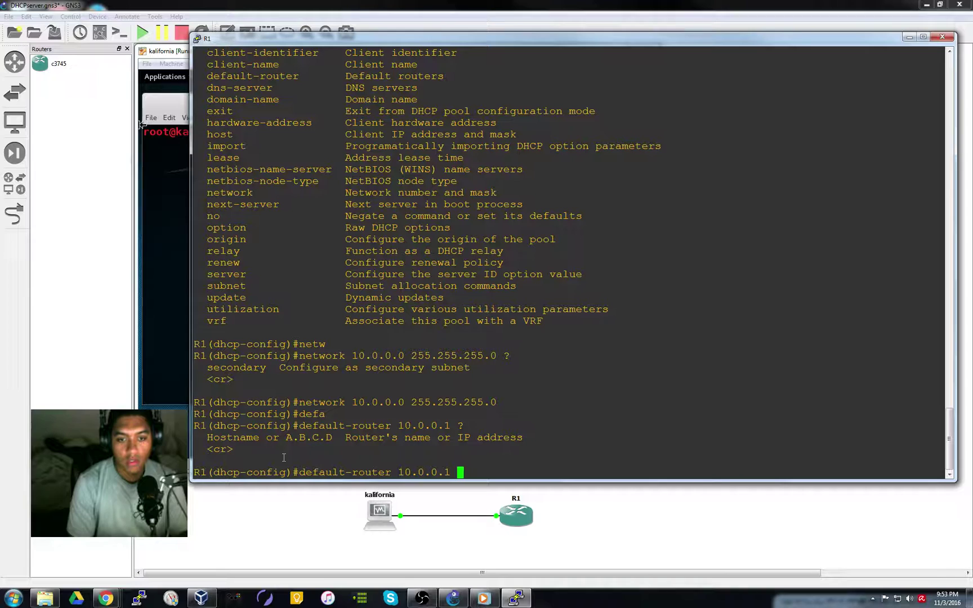
key(Return)
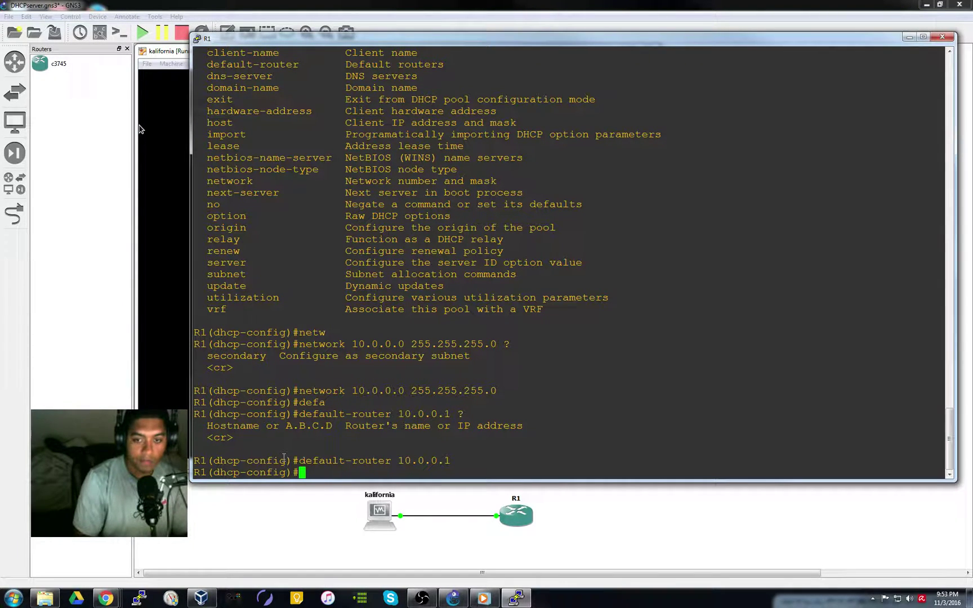
text(end)
key(Return)
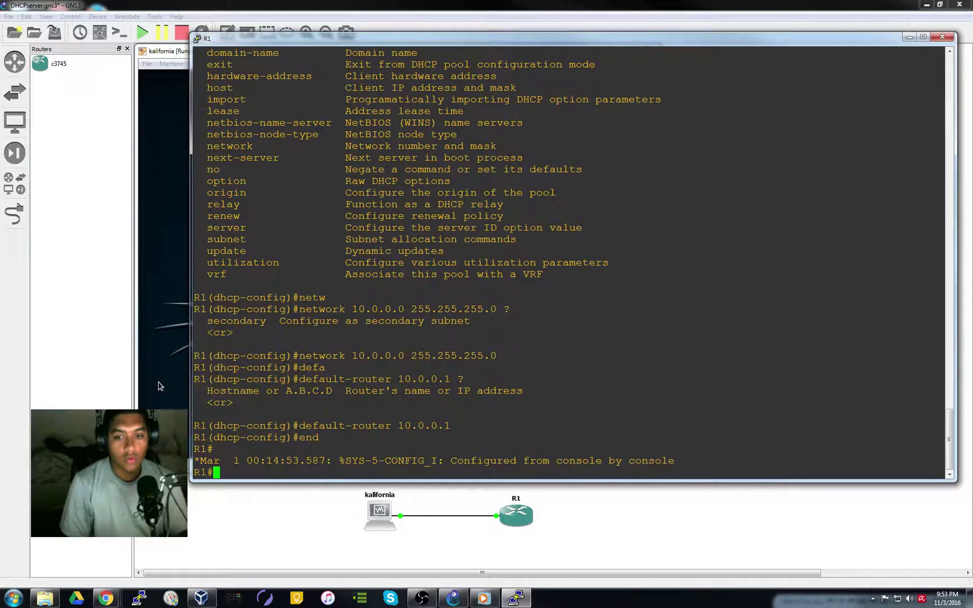
Unlock the kalifornia Kali VM by entering the root password
click(159, 386)
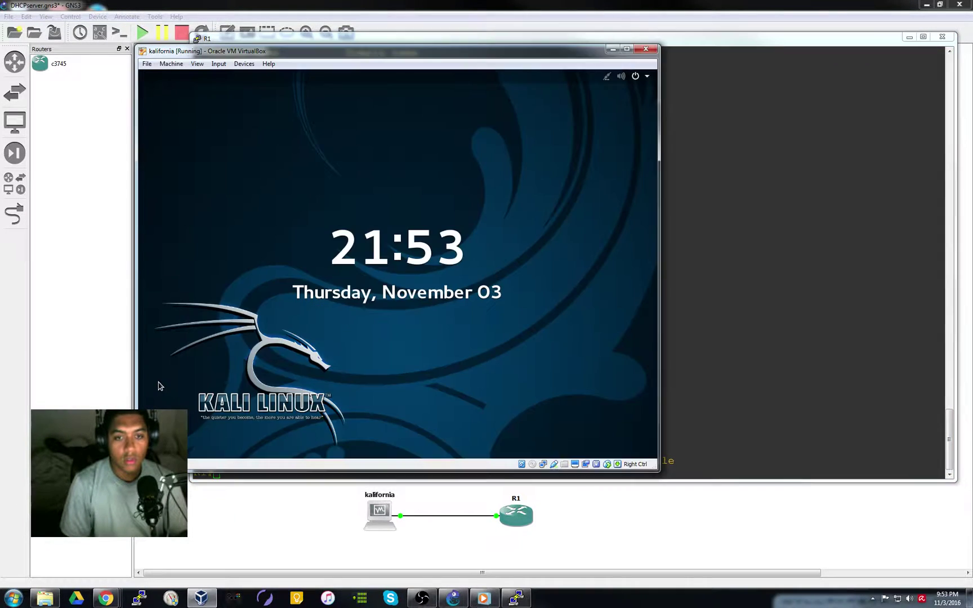
click(461, 389)
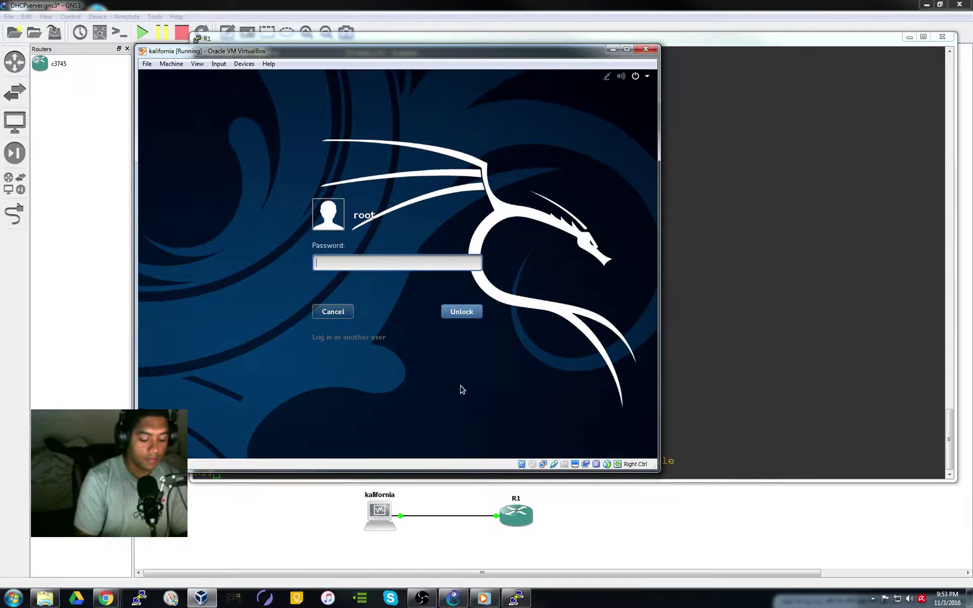
text(toor)
key(Return)
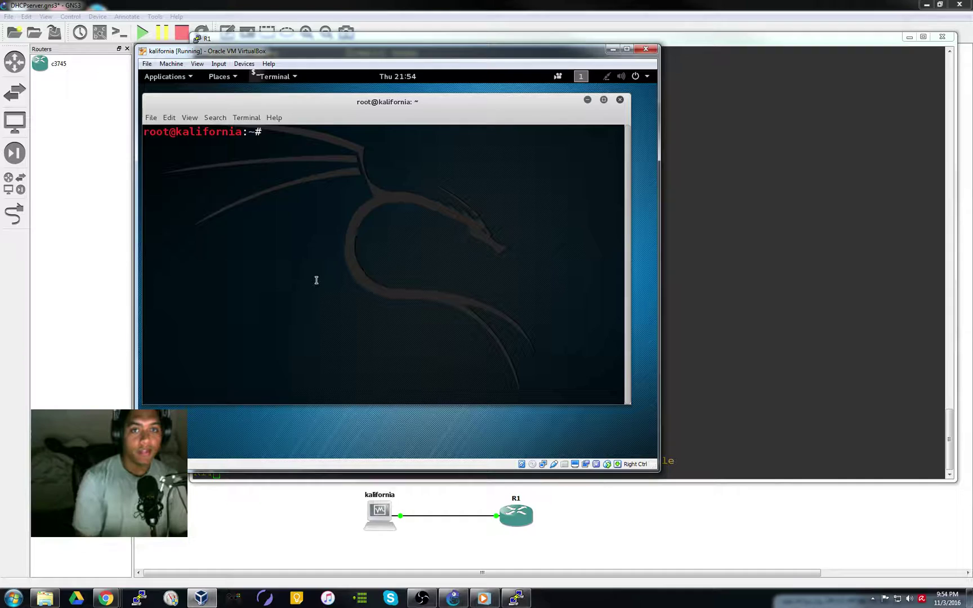
Run ifconfig to confirm eth0 has no IPv4 address yet
text(ifconfig)
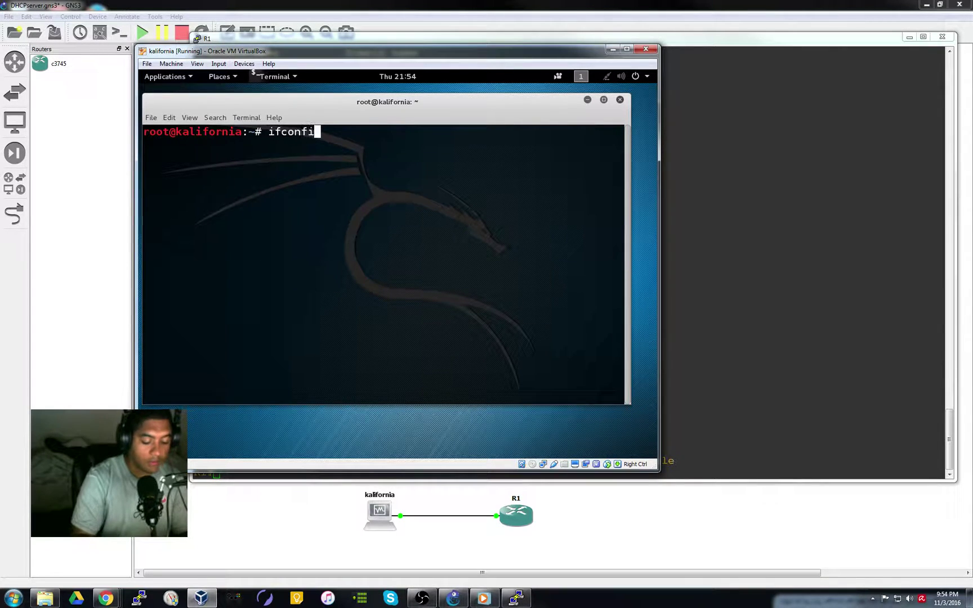
key(Return)
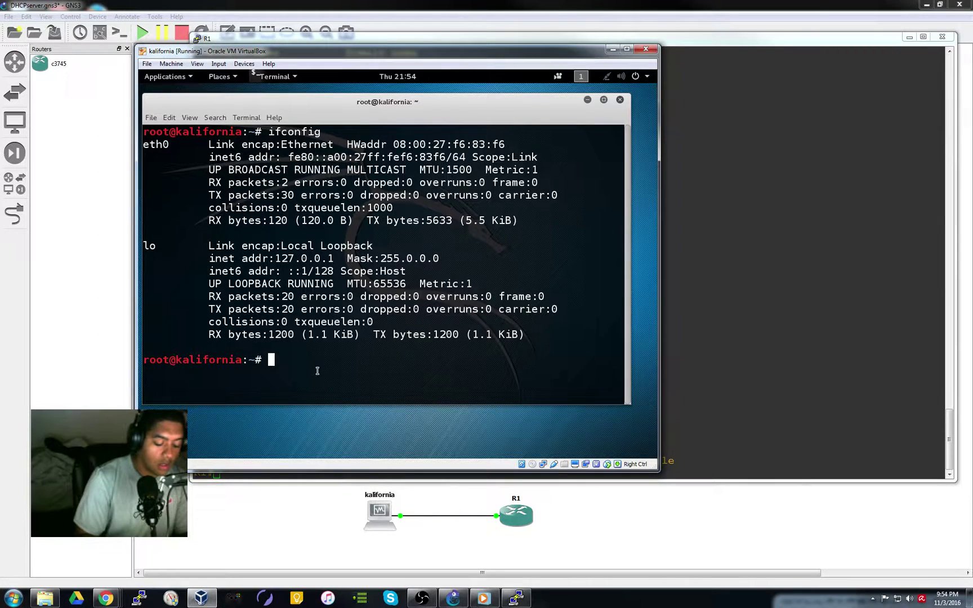
Release the current DHCP lease with dhclient -r
text(dchcli)
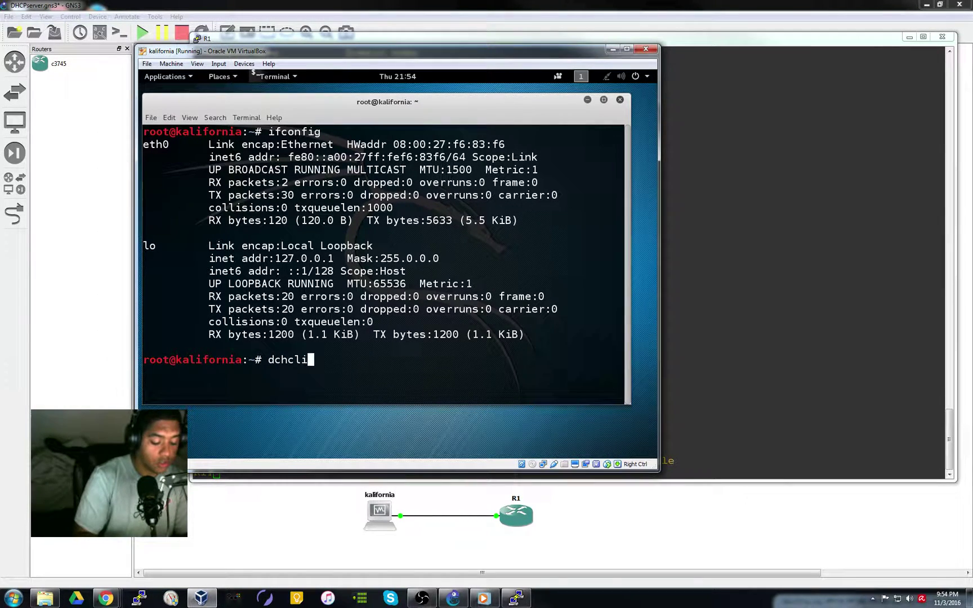
text(ent)
key(BackSpace)
key(BackSpace)
key(BackSpace)
key(BackSpace)
key(BackSpace)
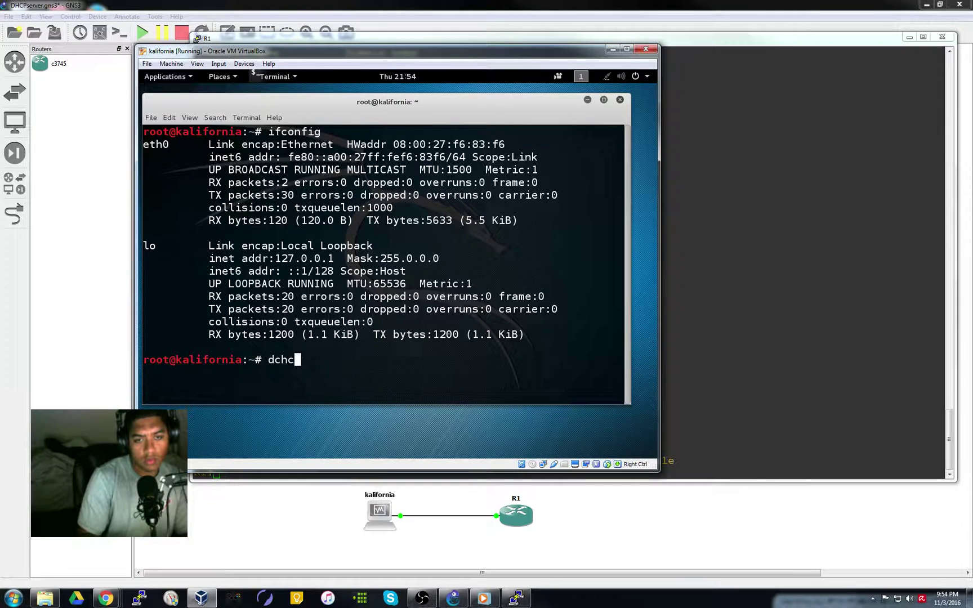
key(BackSpace)
key(BackSpace)
key(BackSpace)
text(hc)
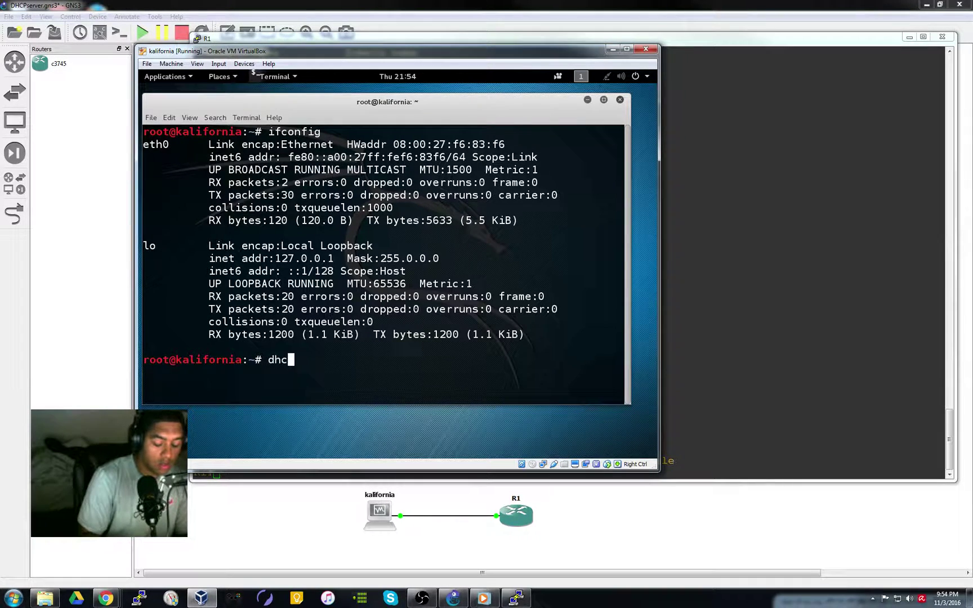
text(lient)
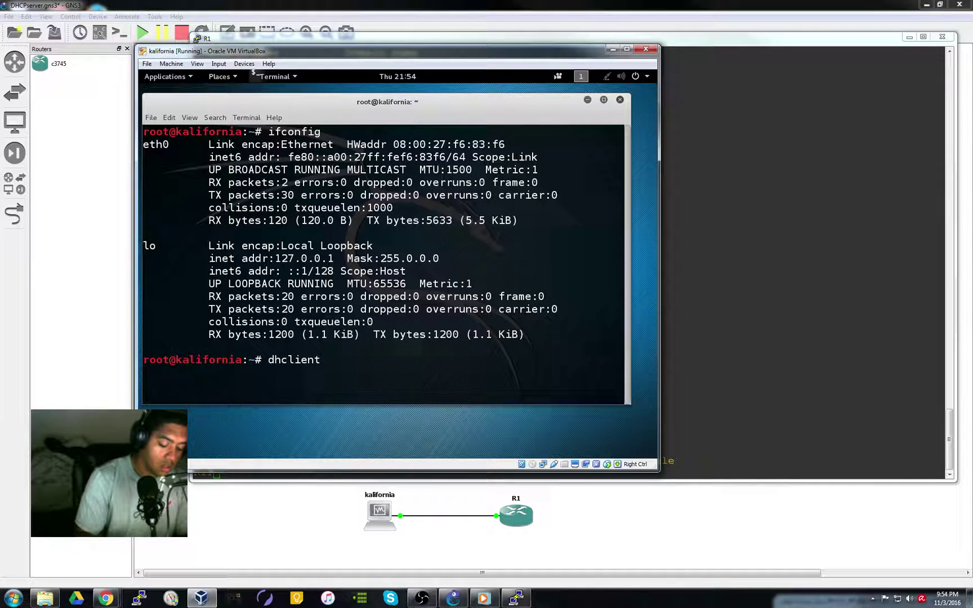
text( -r)
key(Return)
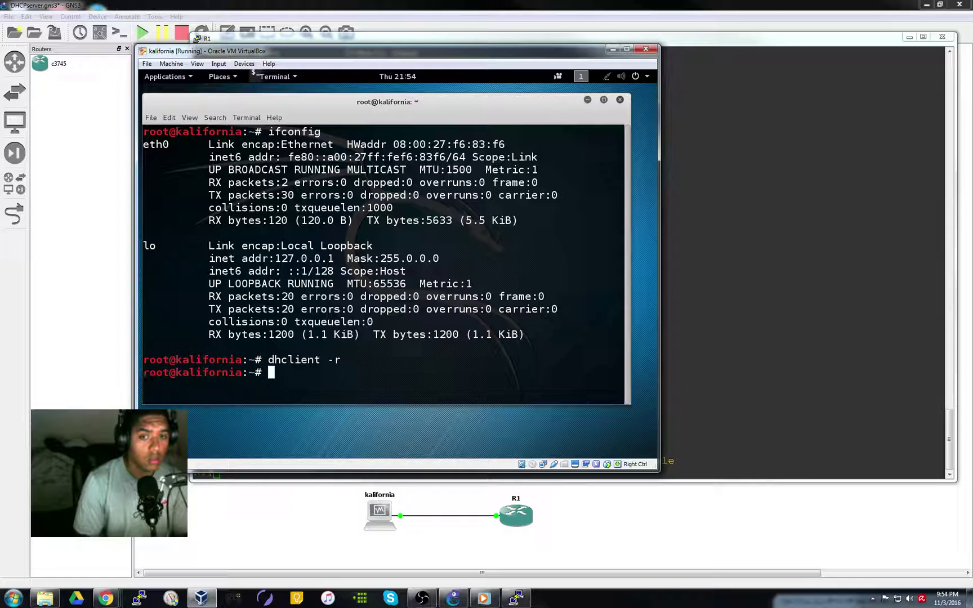
Request a new DHCP address for eth0 with dhclient eth0
key(Up)
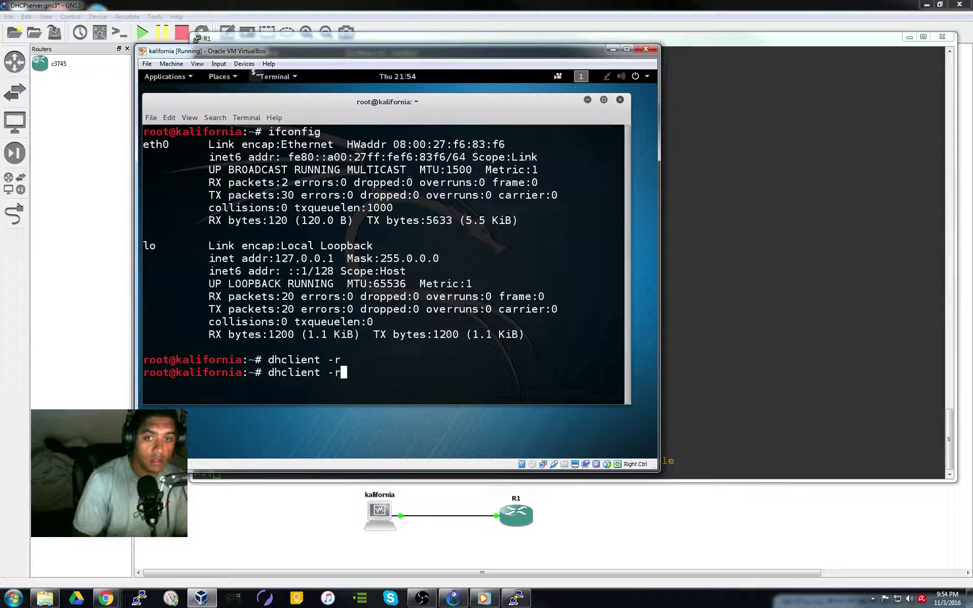
key(BackSpace)
key(BackSpace)
text(eth0)
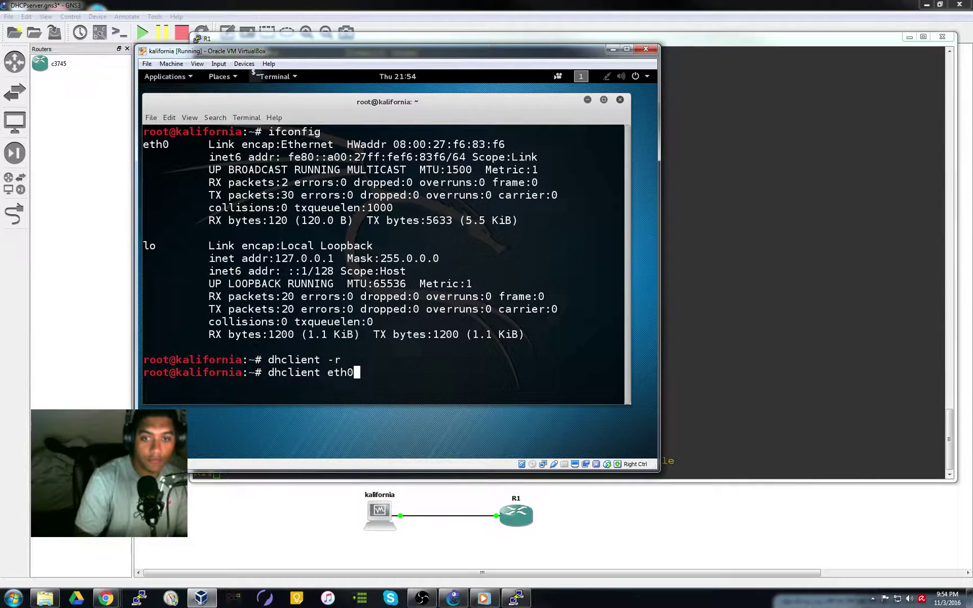
key(Return)
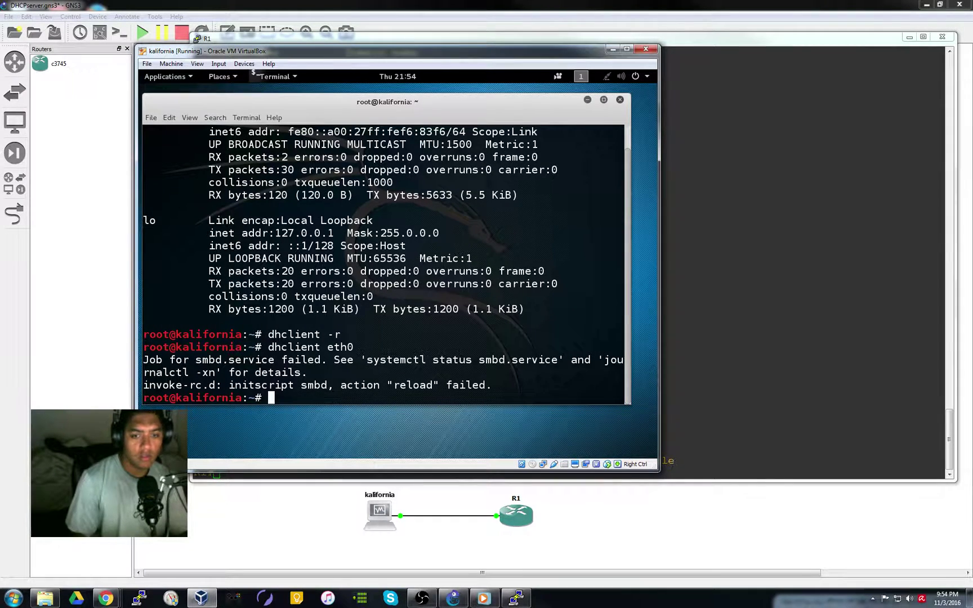
Run ifconfig in the Kali terminal and highlight eth0's new inet address 10.0.0.6 (mask 255.255.255.0)
text(ifconfig)
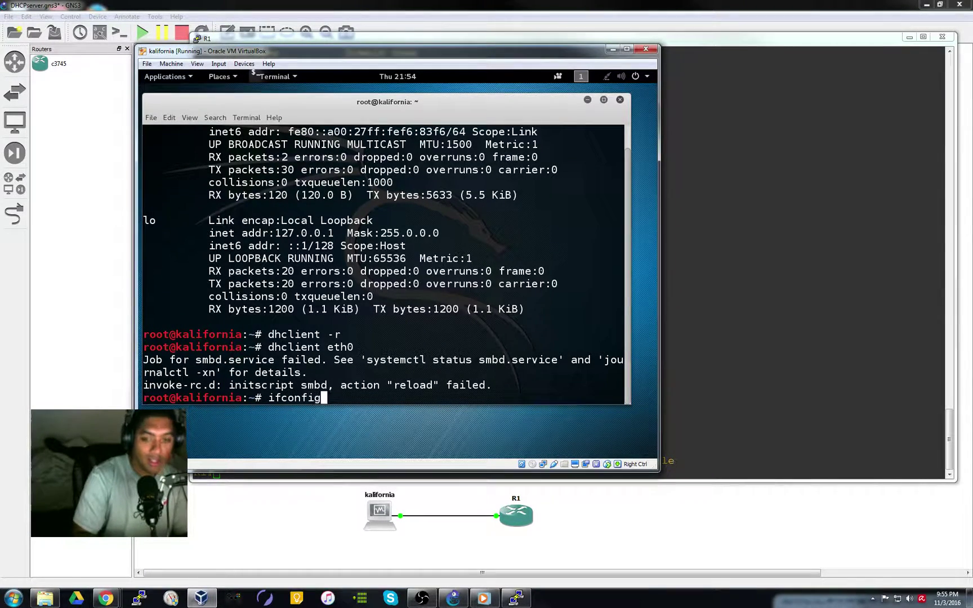
key(Return)
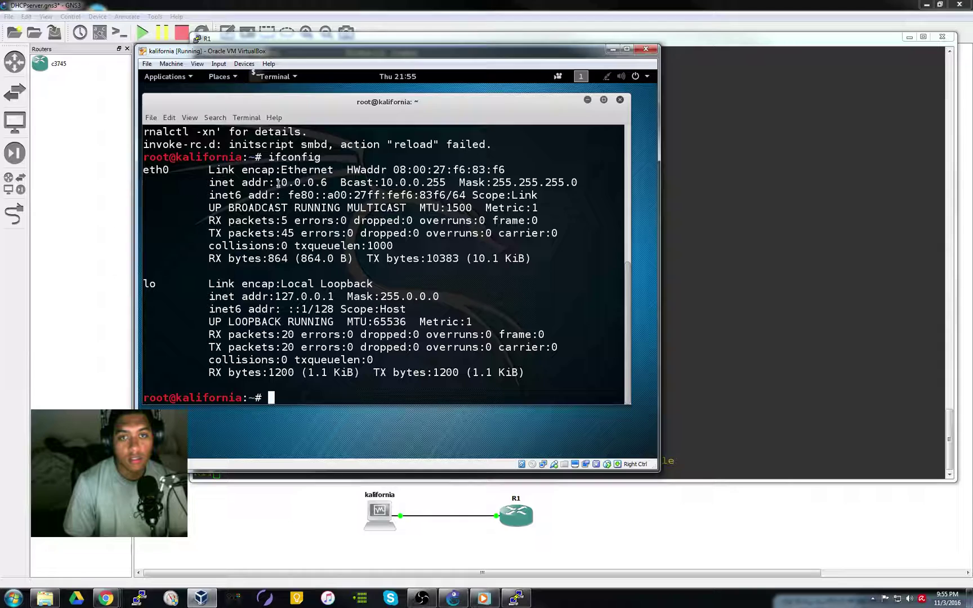
drag(274, 182, 325, 185)
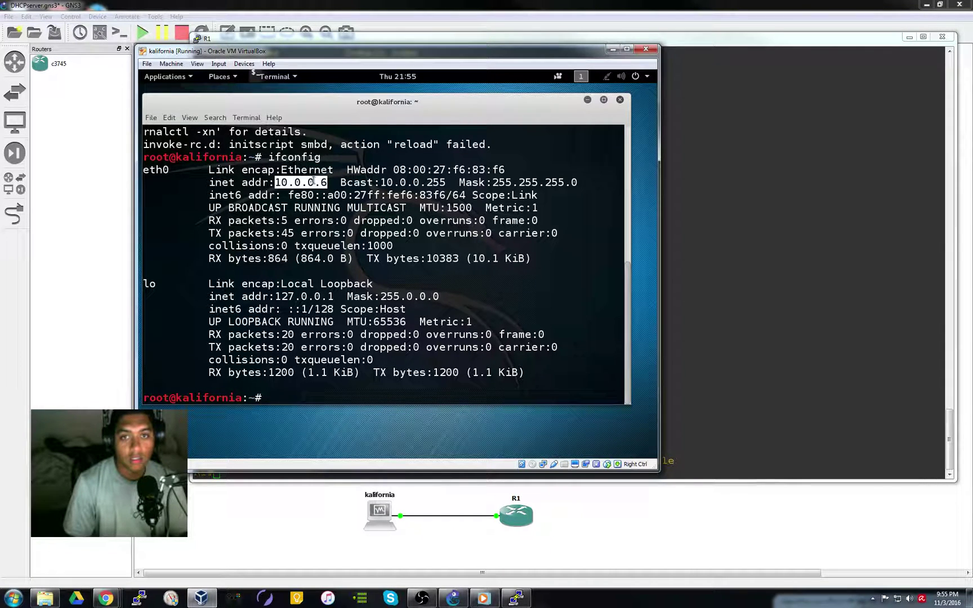